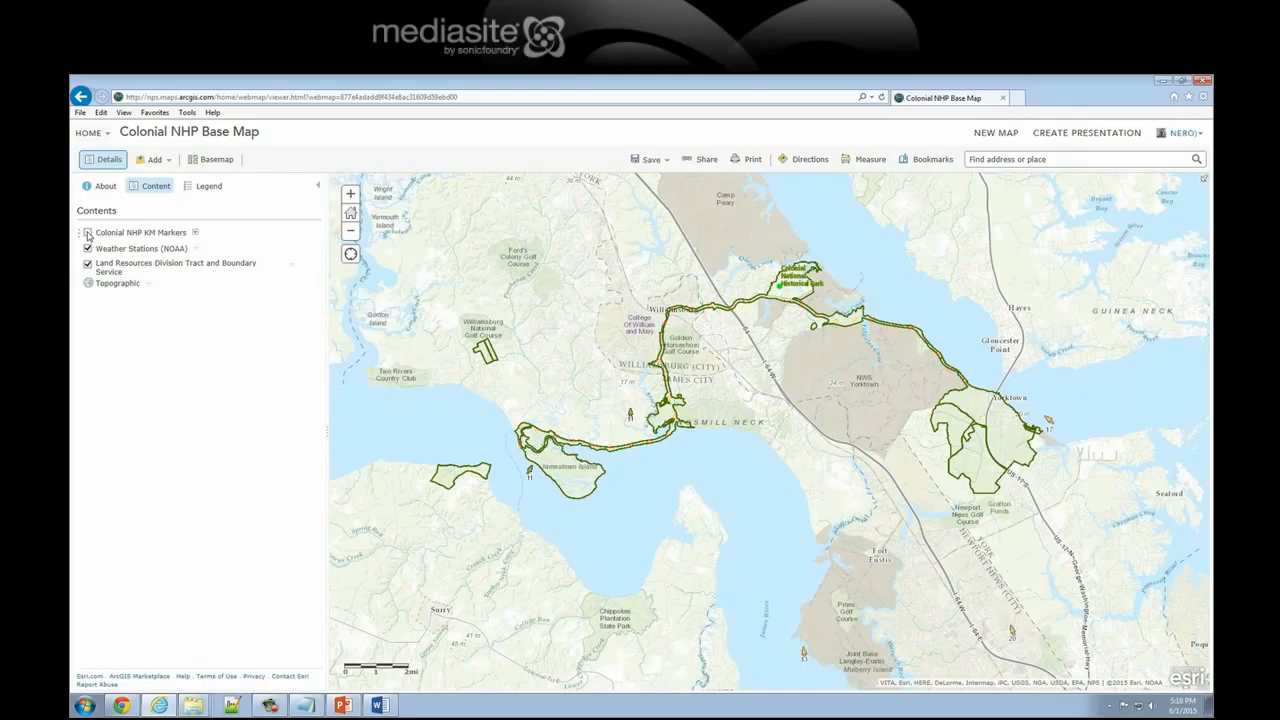
Show the Colonial NHP KM Markers layer with its symbol, and switch the Weather Stations (NOAA) layer off and back on.
click(147, 236)
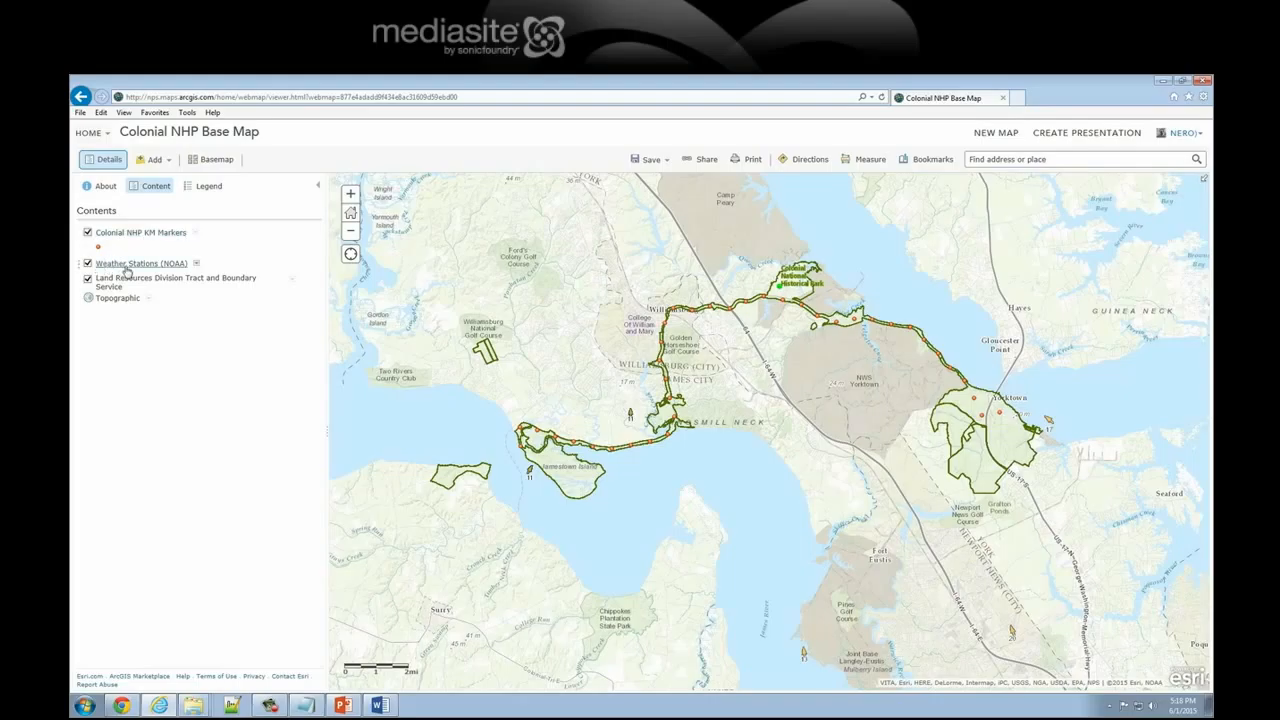
click(88, 264)
click(88, 264)
click(88, 264)
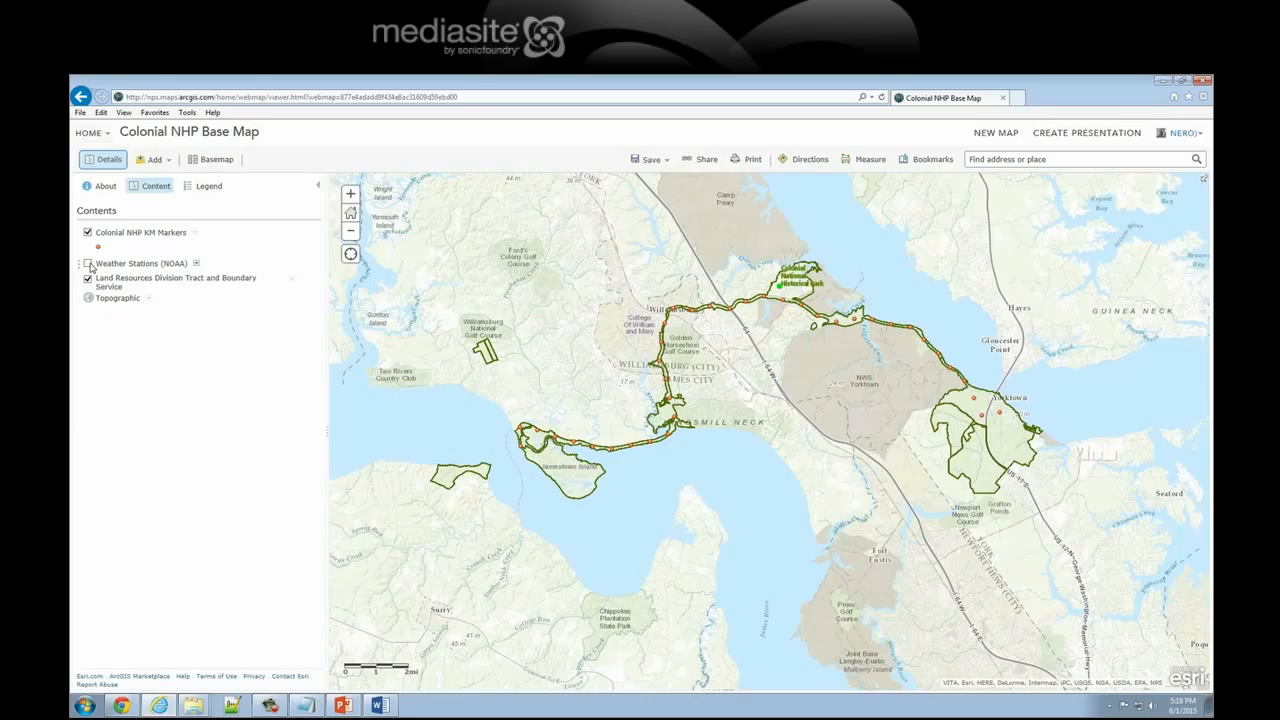
click(88, 264)
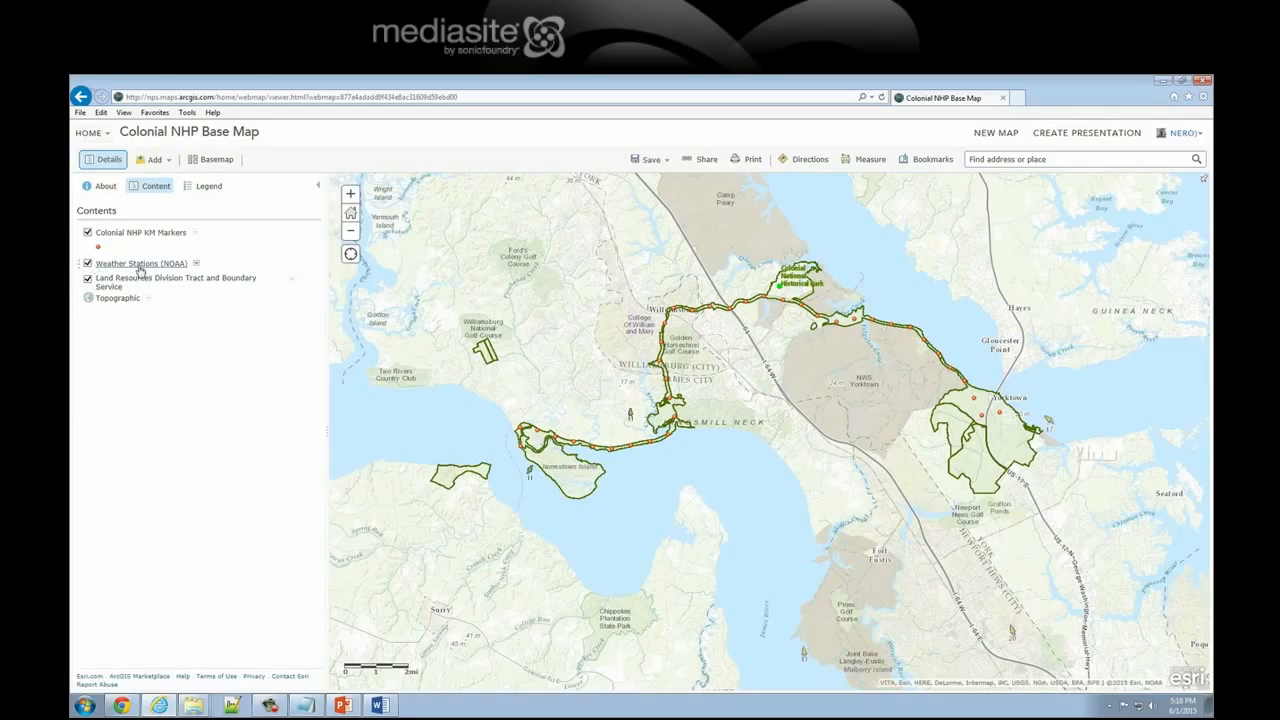
Expand the Weather Stations (NOAA), Land Resources Division and National Park Service Boundaries entries to examine their sublayers and symbols.
click(140, 264)
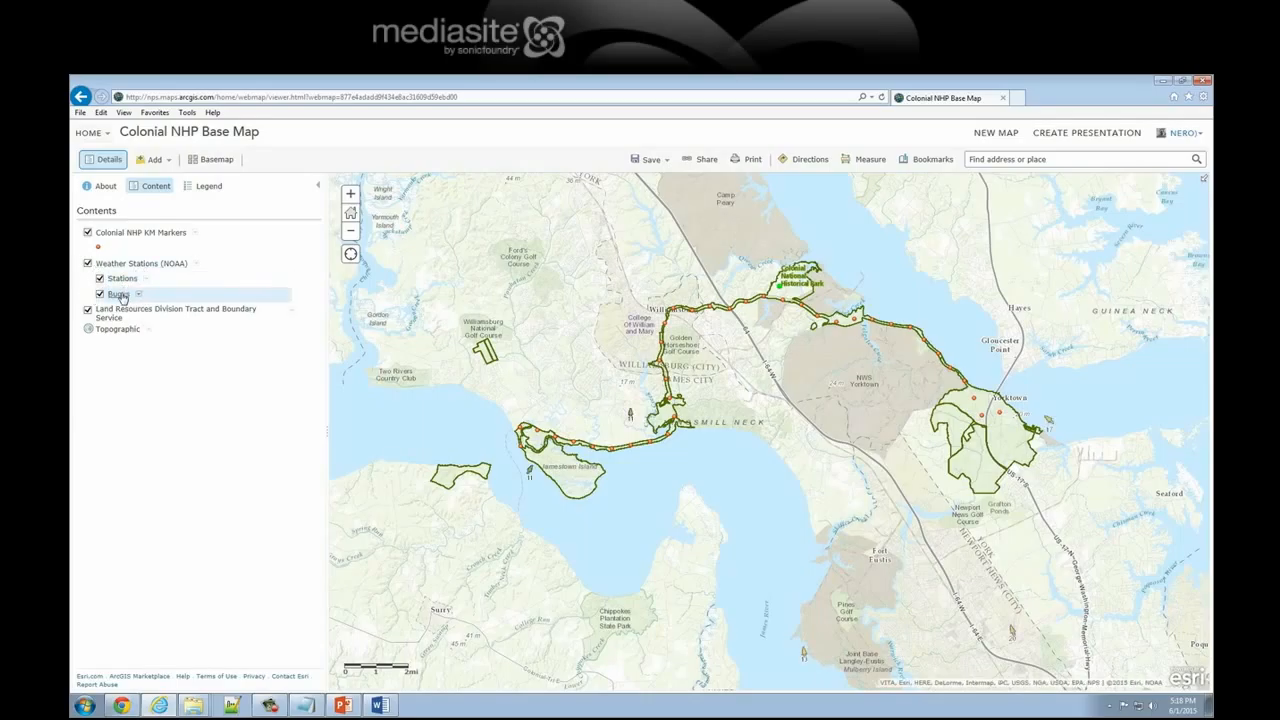
click(124, 281)
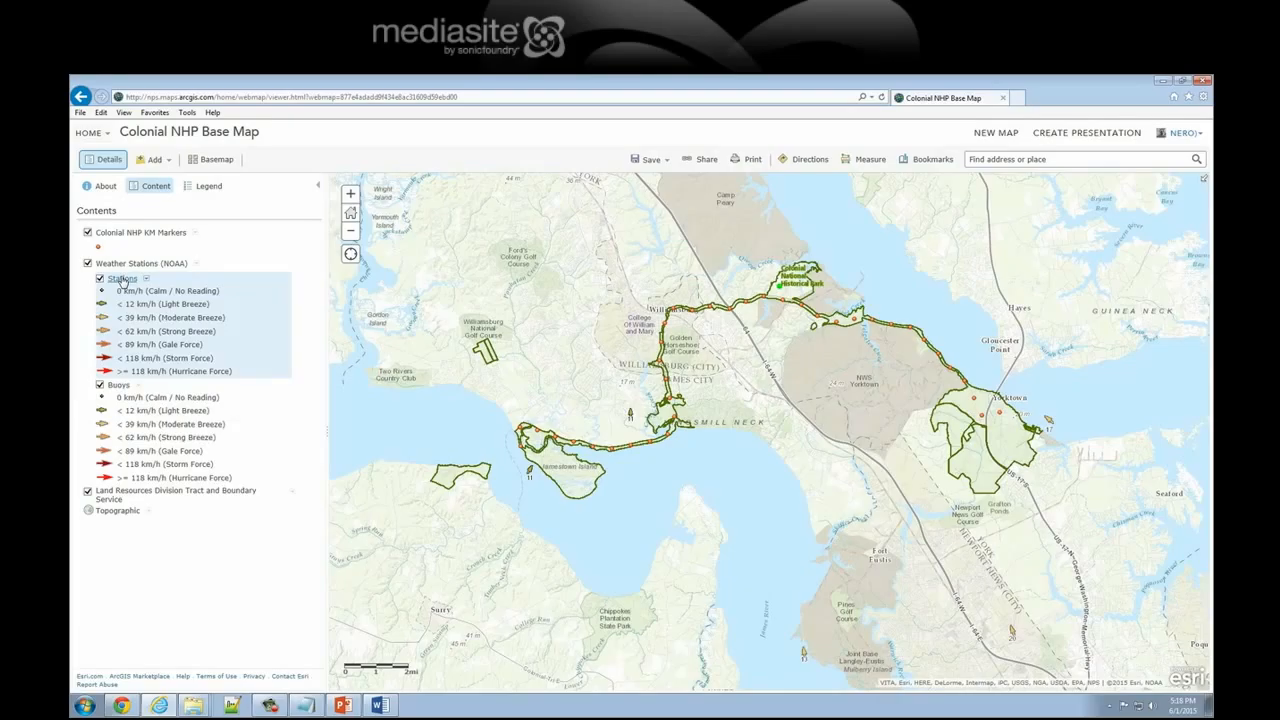
click(120, 494)
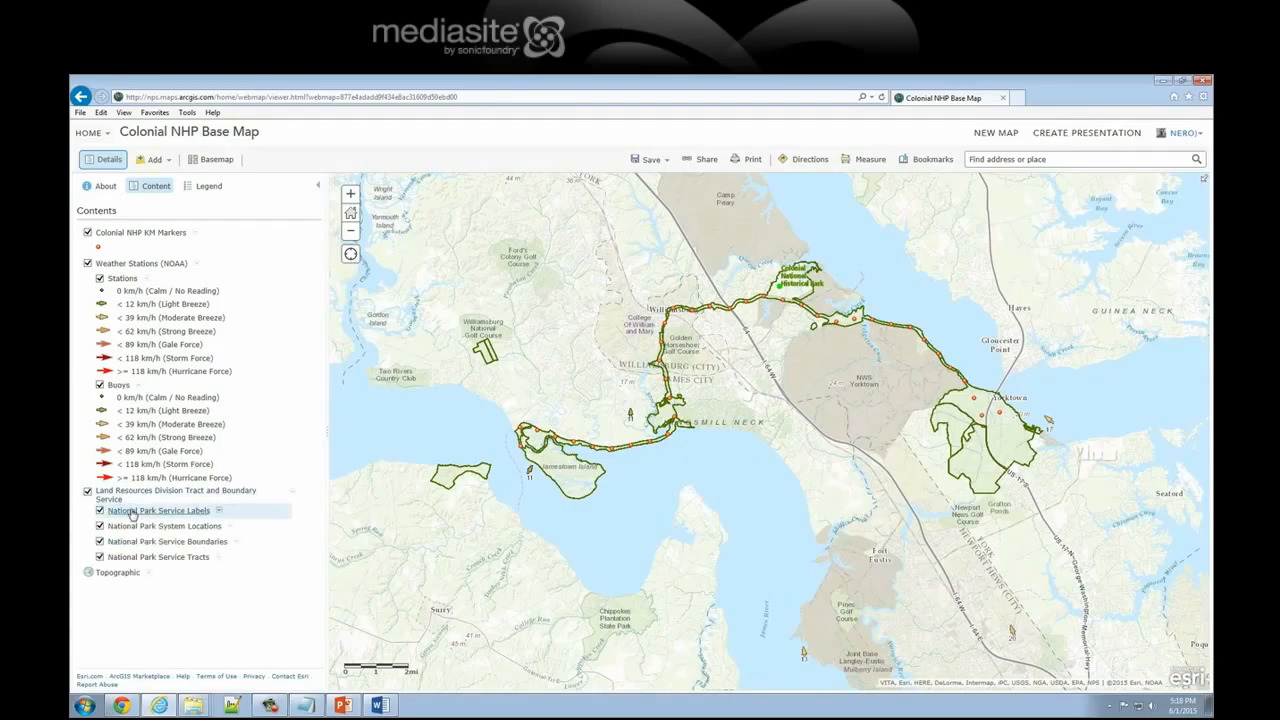
click(142, 545)
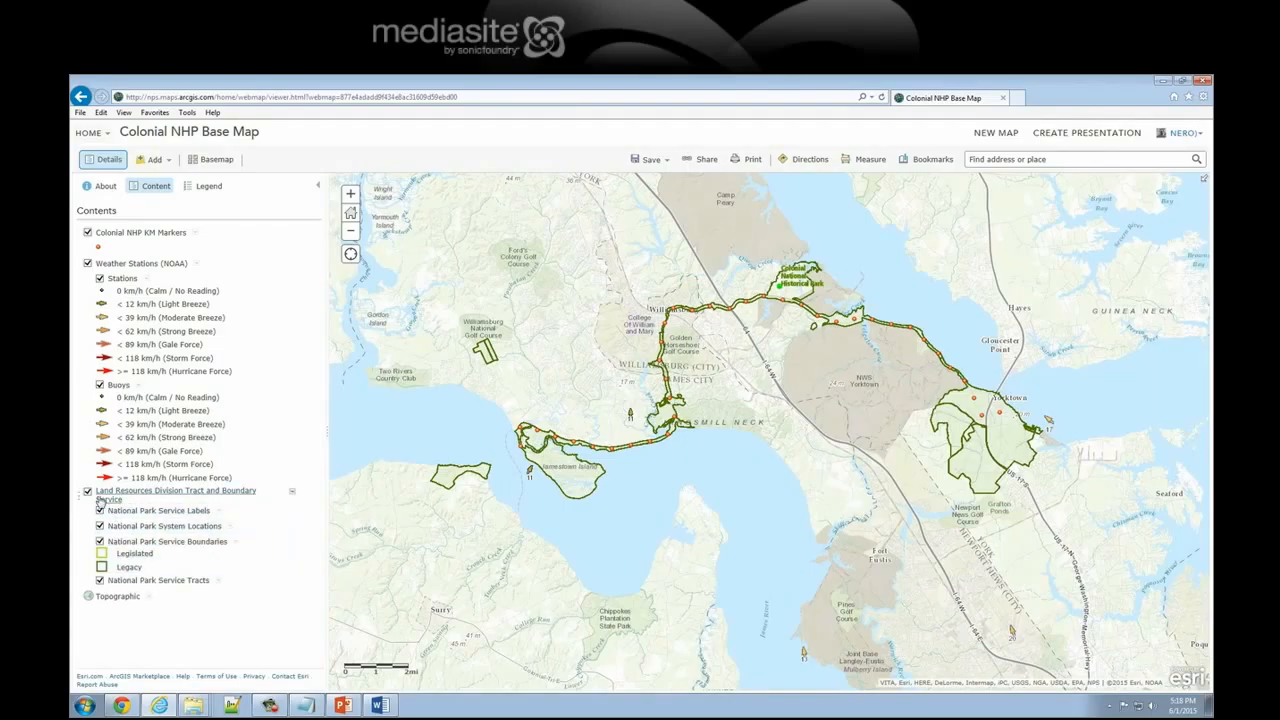
Switch the Land Resources Division Tract and Boundary Service layer off and back on to compare the map with and without it.
click(88, 491)
click(88, 491)
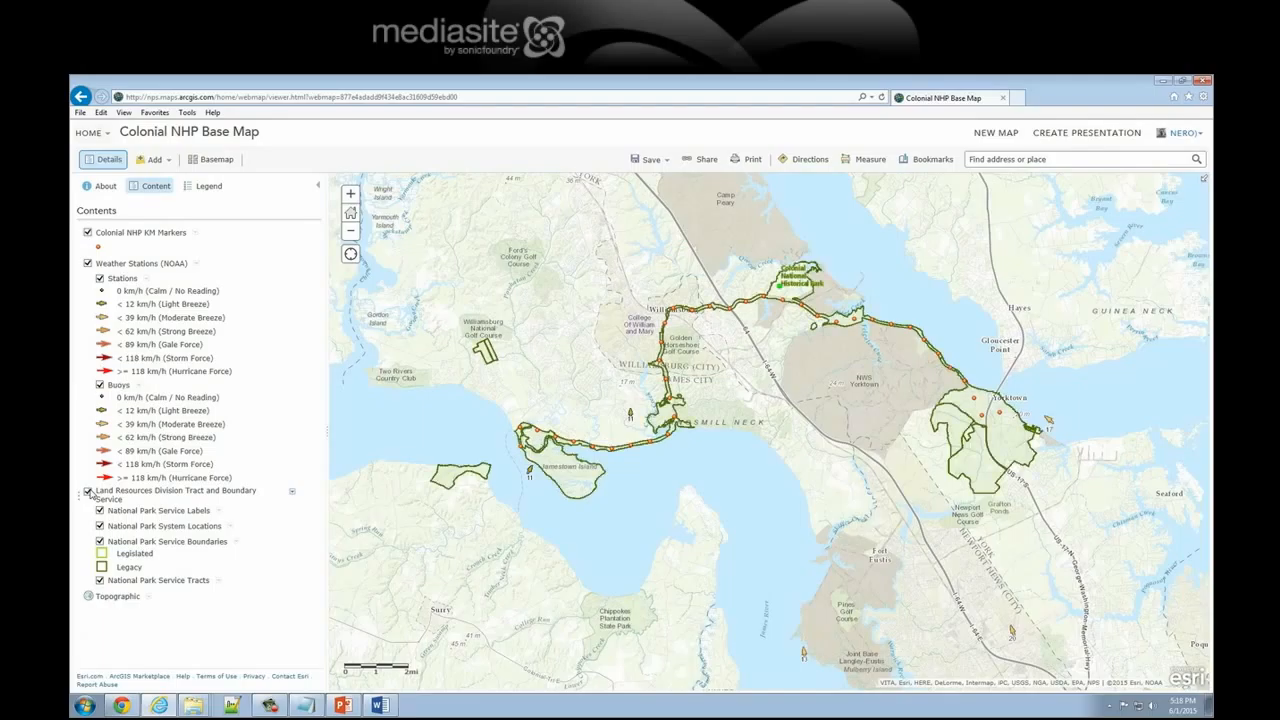
click(88, 491)
click(88, 491)
Collapse the KM Markers, Weather Stations (NOAA) and Land Resources Division layers in the contents list.
click(139, 233)
click(140, 248)
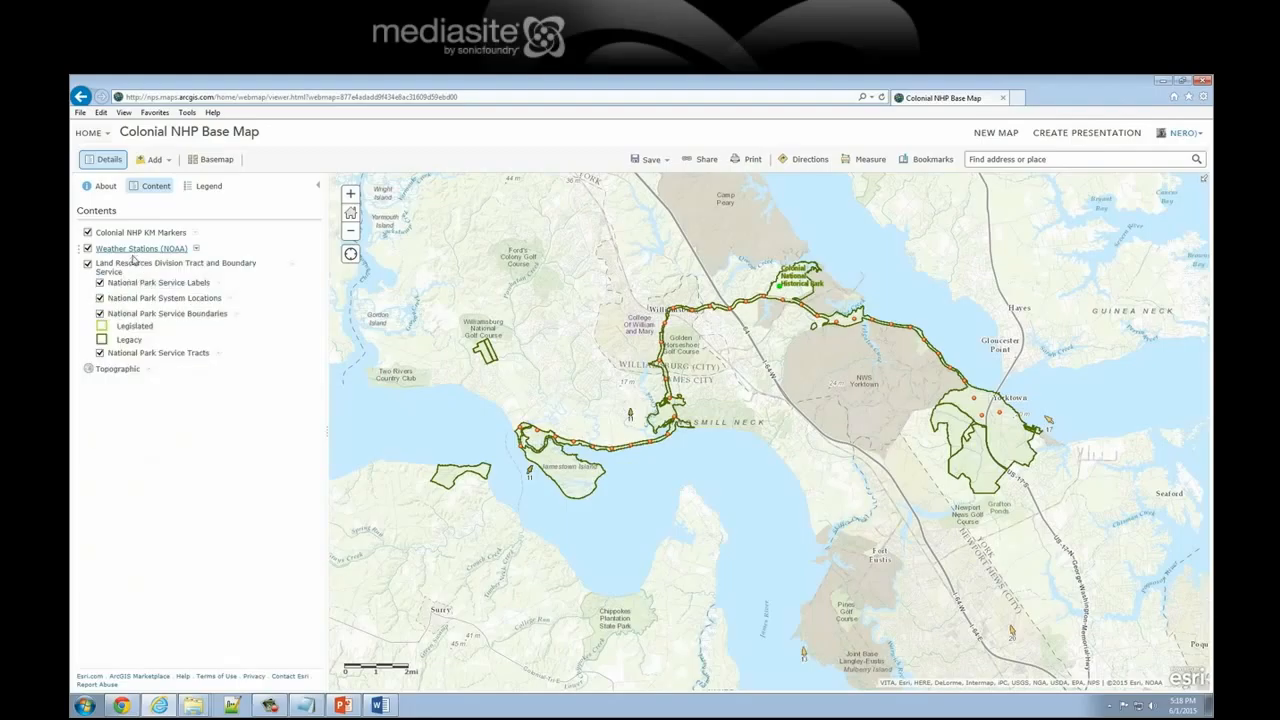
click(135, 265)
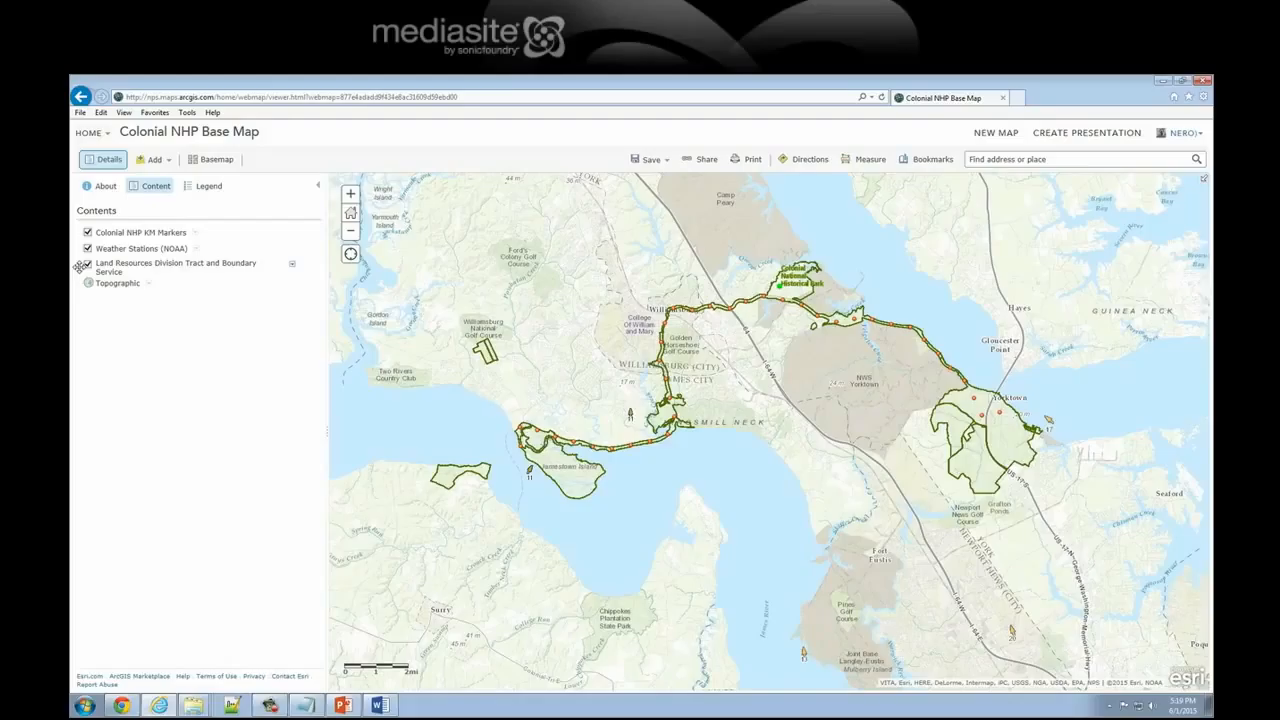
Toggle the Land Resources Division and KM Markers layers to check their visibility, and expand the KM Markers symbol.
click(88, 265)
click(88, 265)
click(88, 233)
click(100, 234)
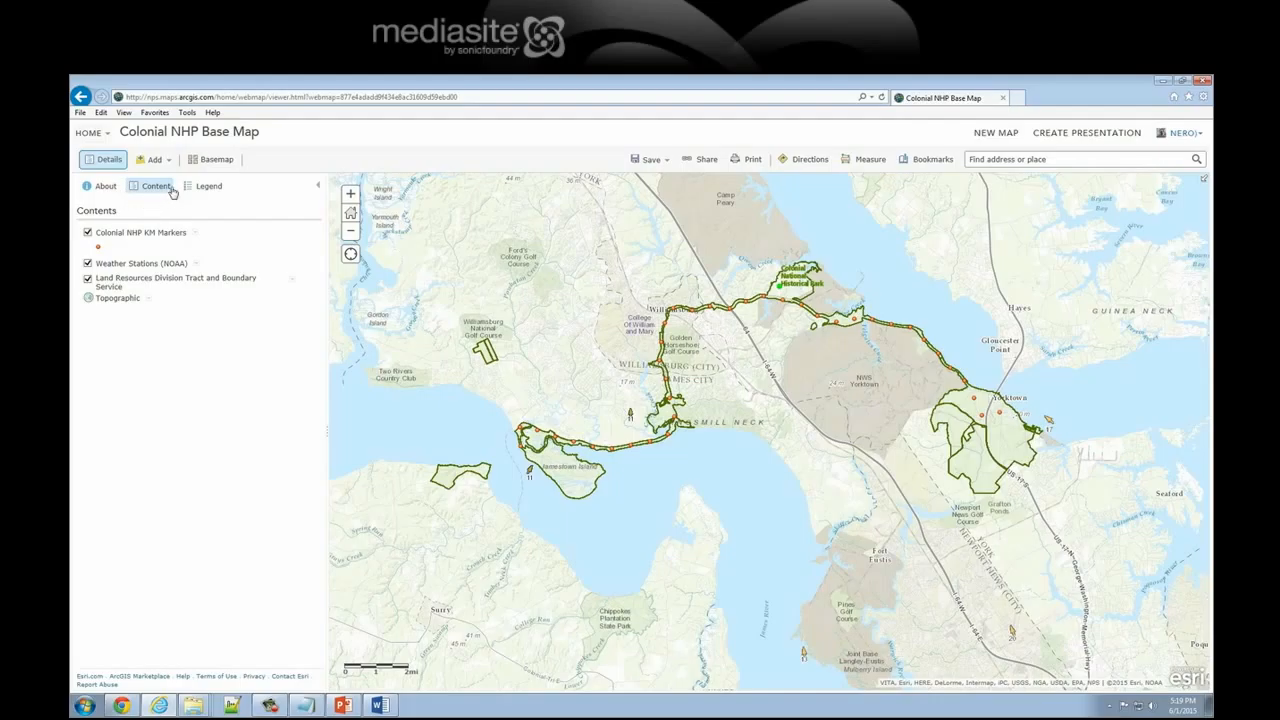
Change the Colonial NHP KM Markers layer's single location symbol to the white vehicle icon from the National Park Service symbol set.
click(196, 234)
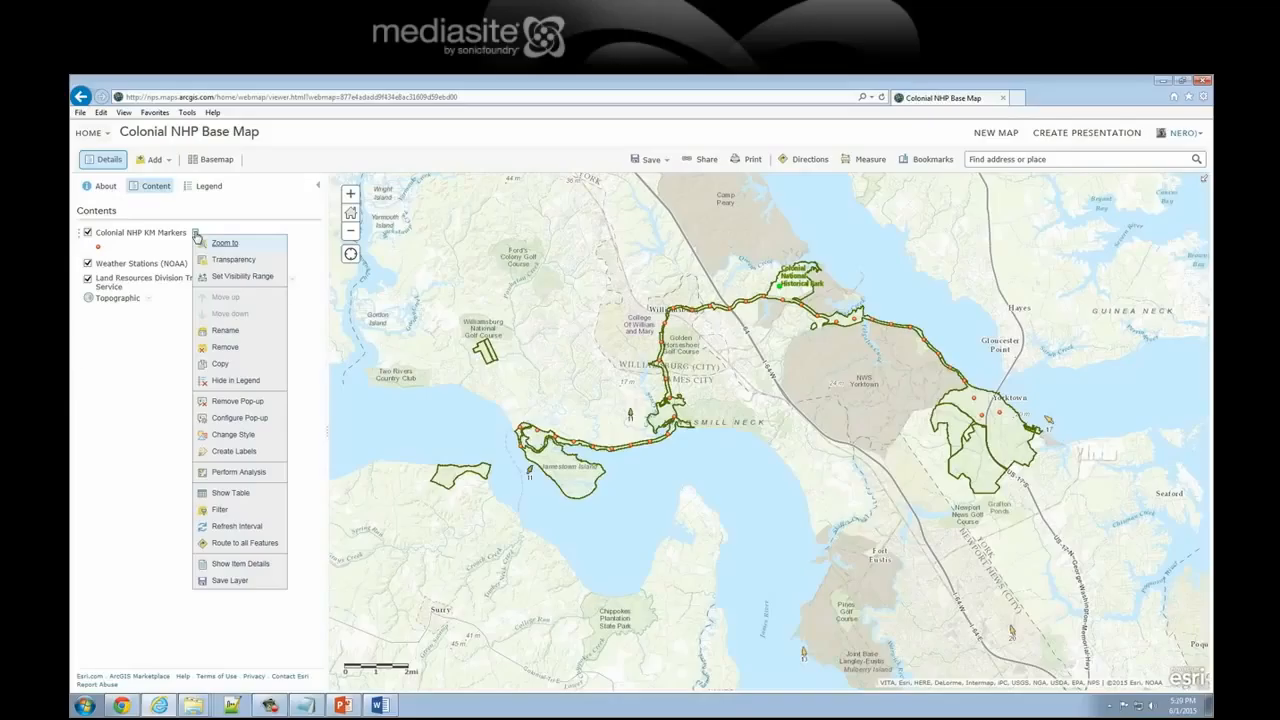
click(230, 436)
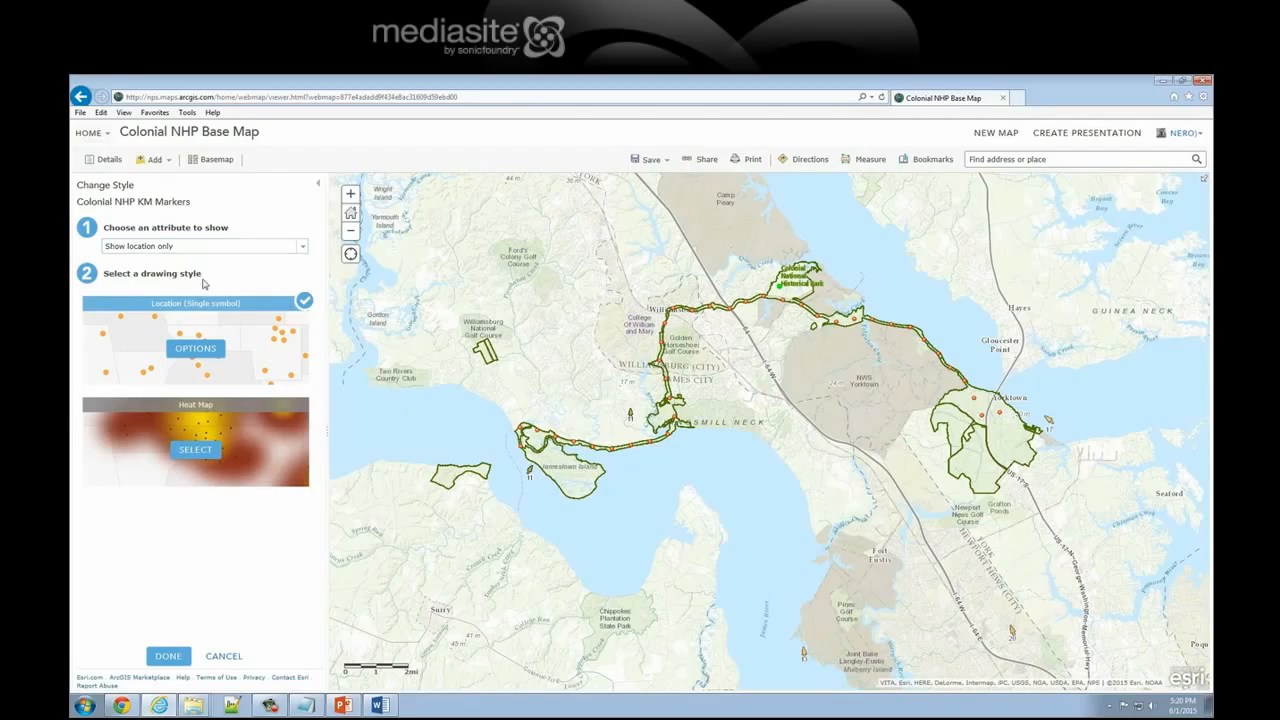
click(195, 349)
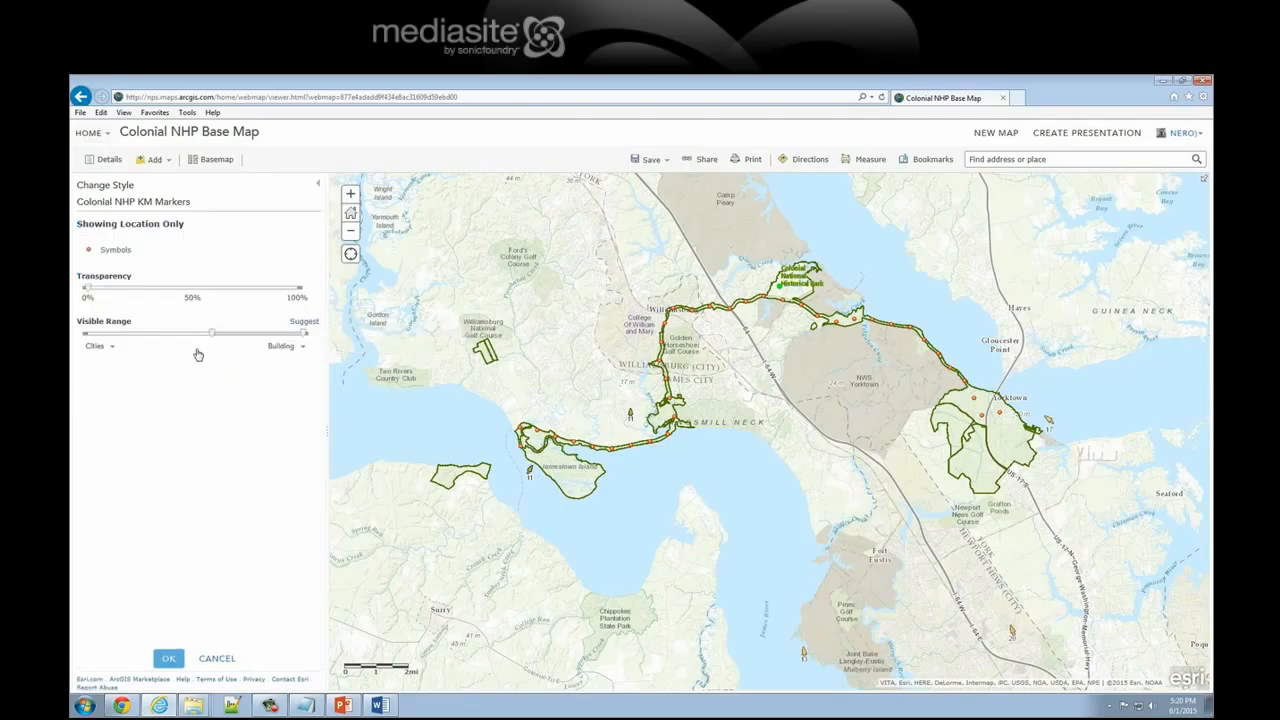
click(112, 251)
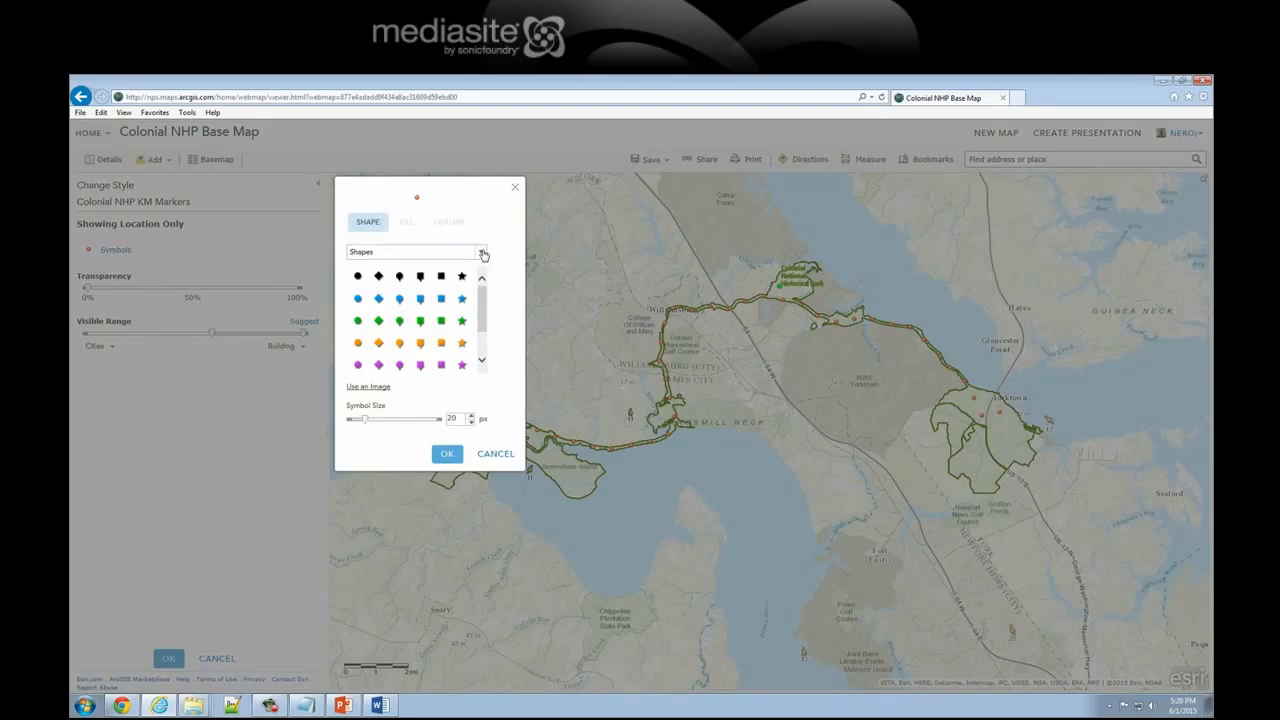
drag(483, 305, 484, 338)
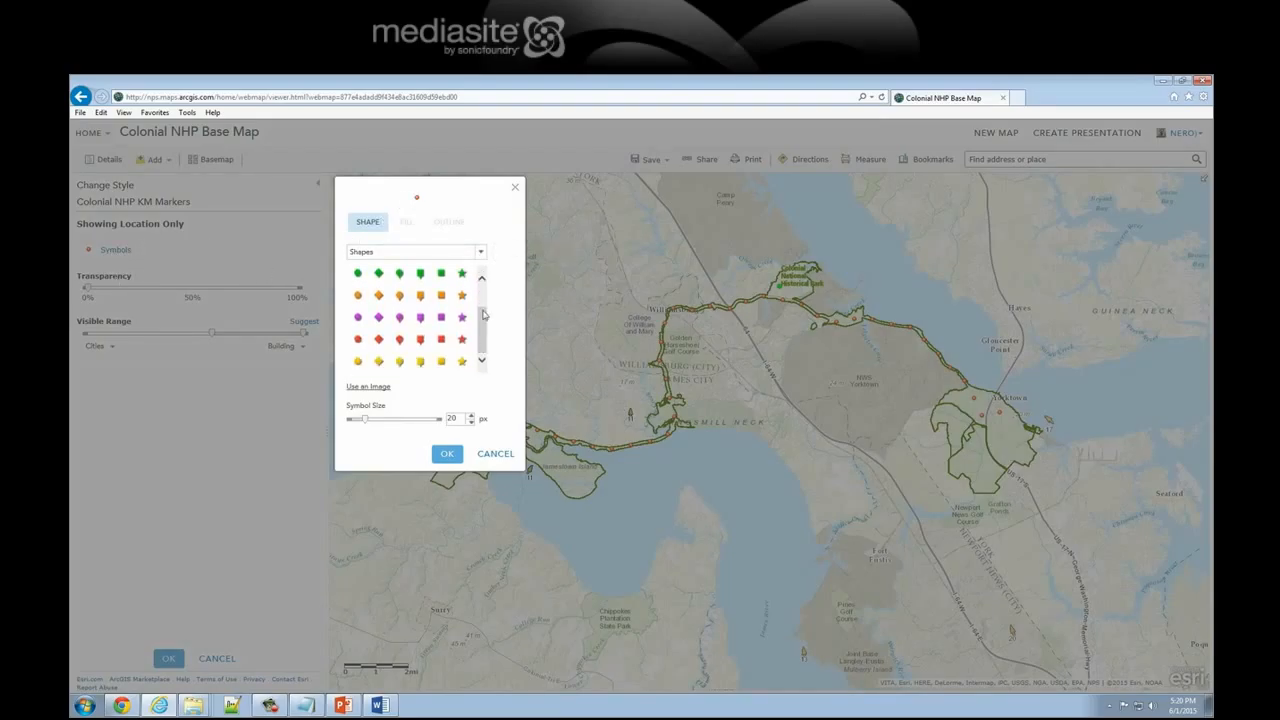
click(480, 251)
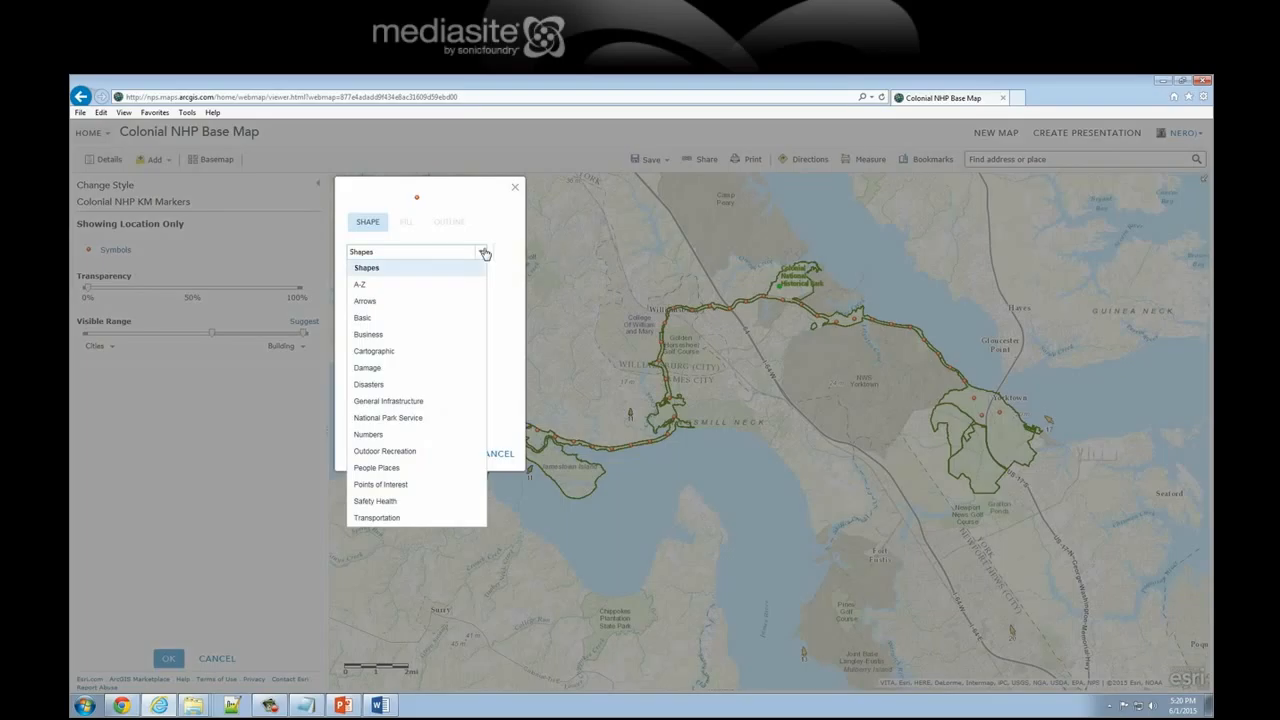
click(427, 419)
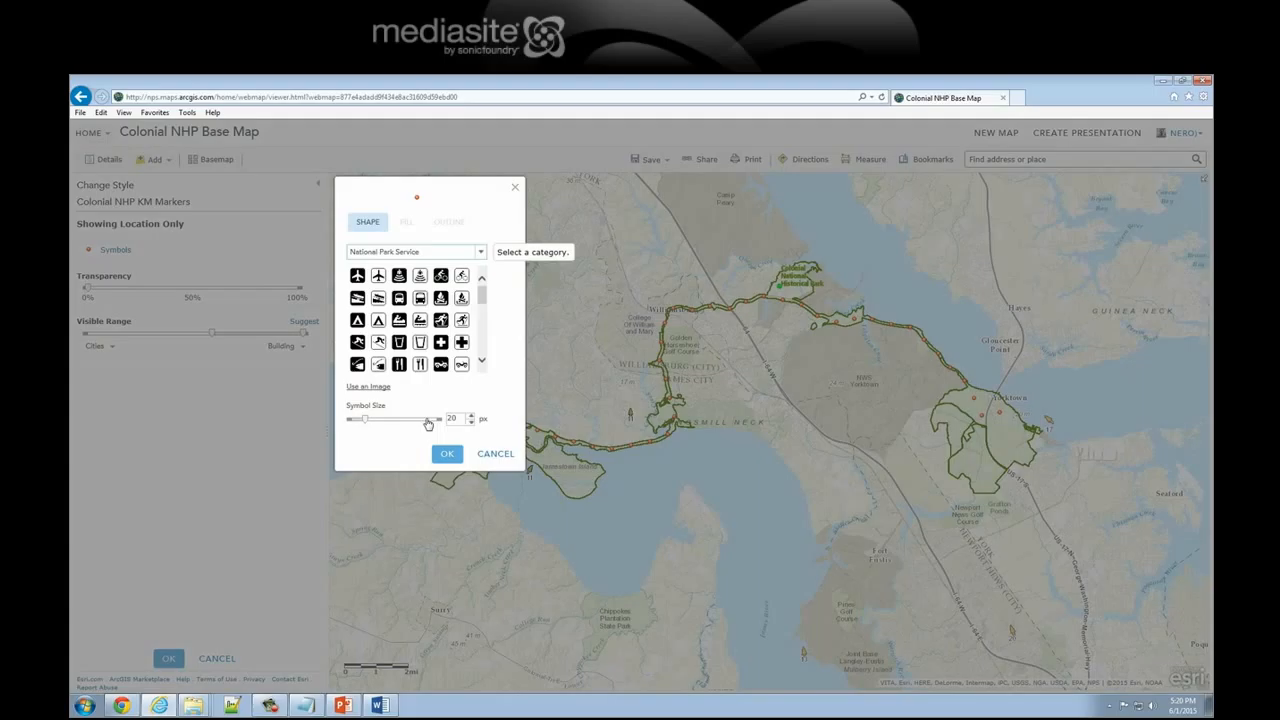
click(461, 365)
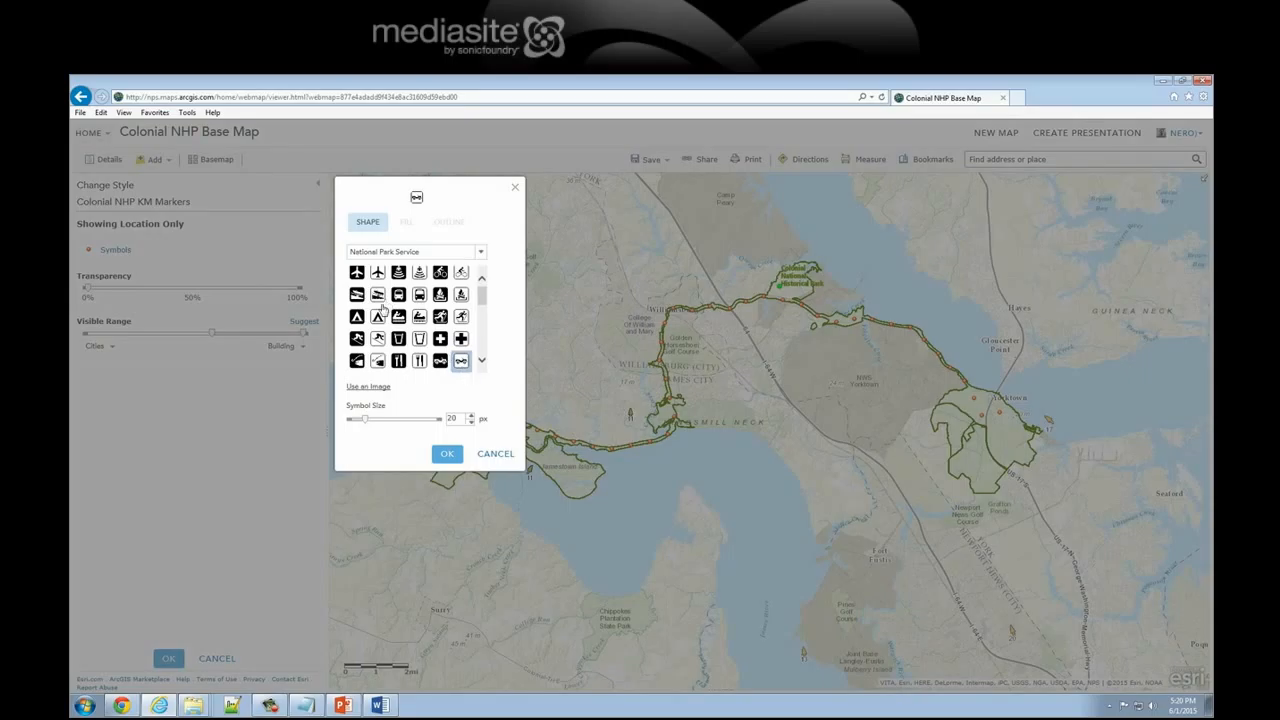
drag(363, 422, 366, 451)
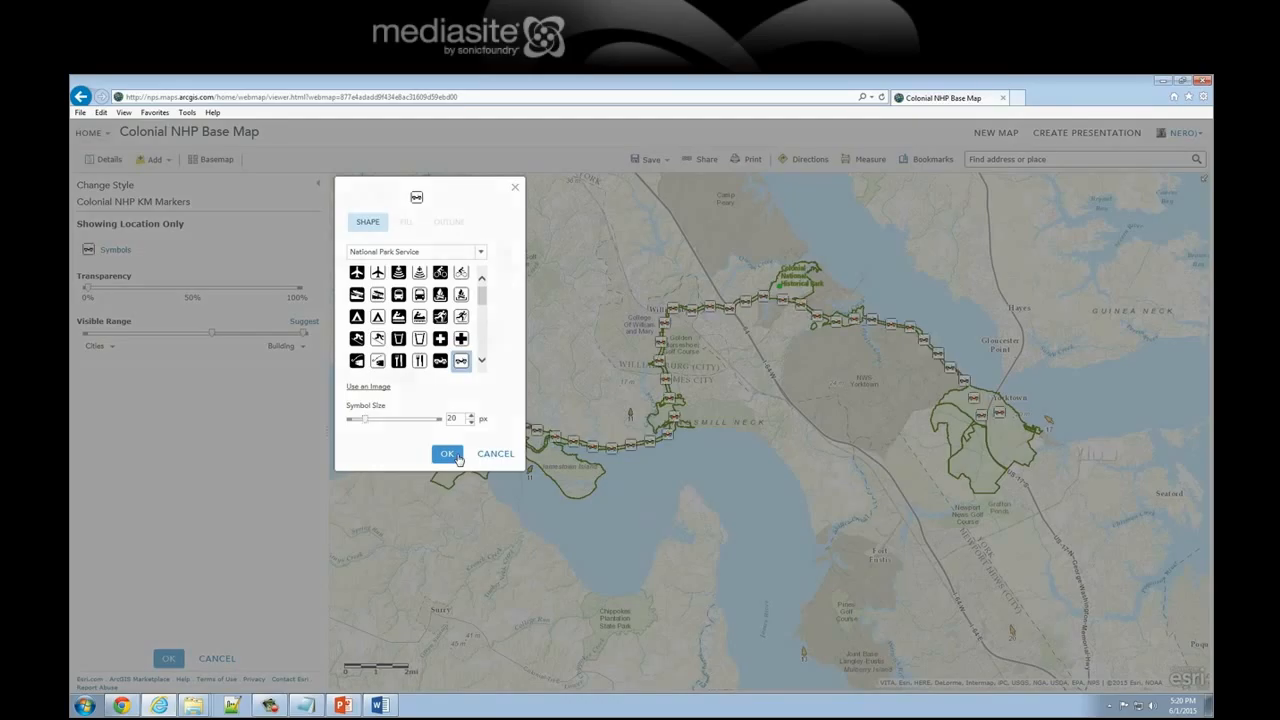
click(458, 458)
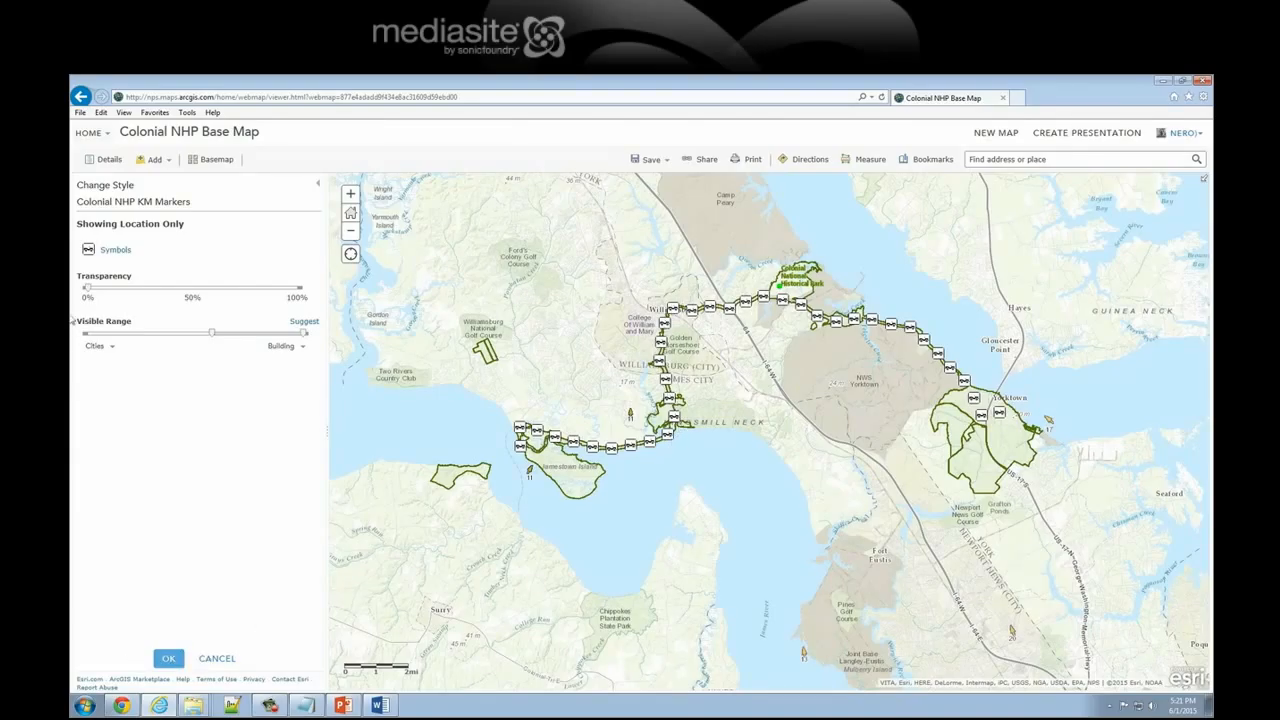
Try a World to States visible range for the KM markers, and return the upper limit to Building.
mouse_move(87, 288)
mouse_down()
mouse_move(318, 302)
mouse_move(72, 311)
mouse_up()
mouse_move(210, 335)
drag(209, 337, 87, 344)
drag(303, 338, 152, 345)
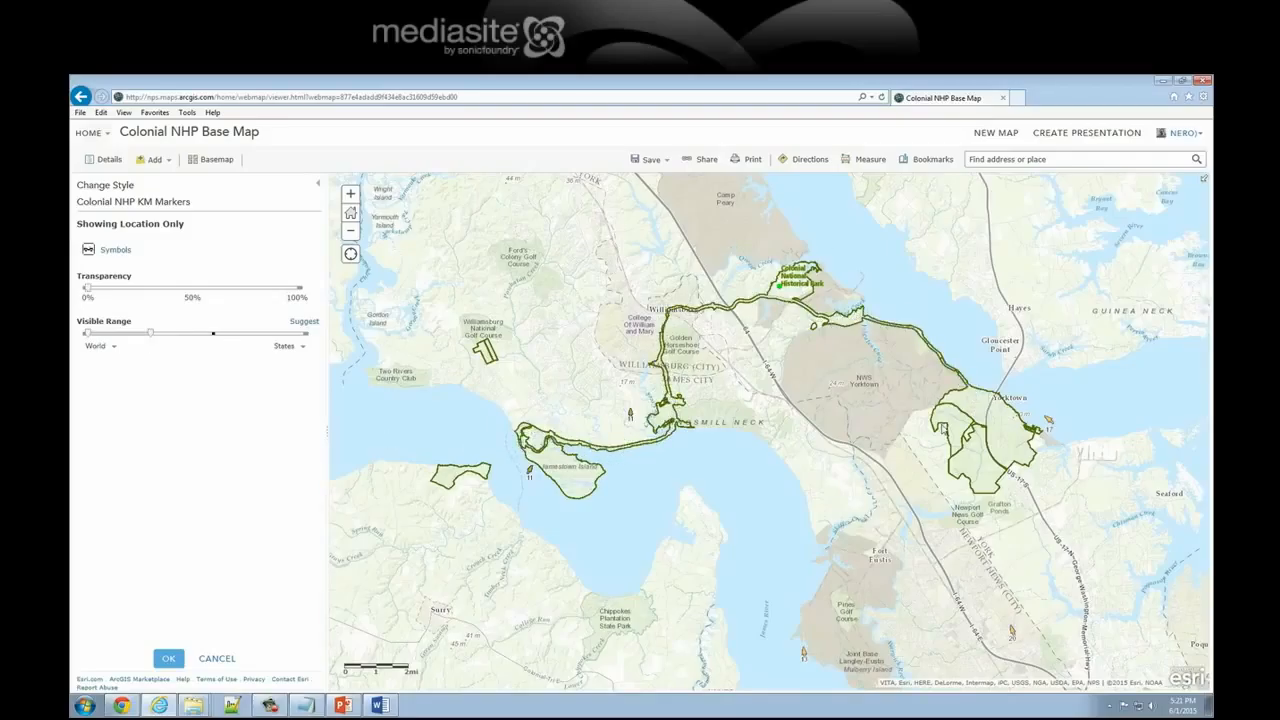
drag(151, 333, 305, 334)
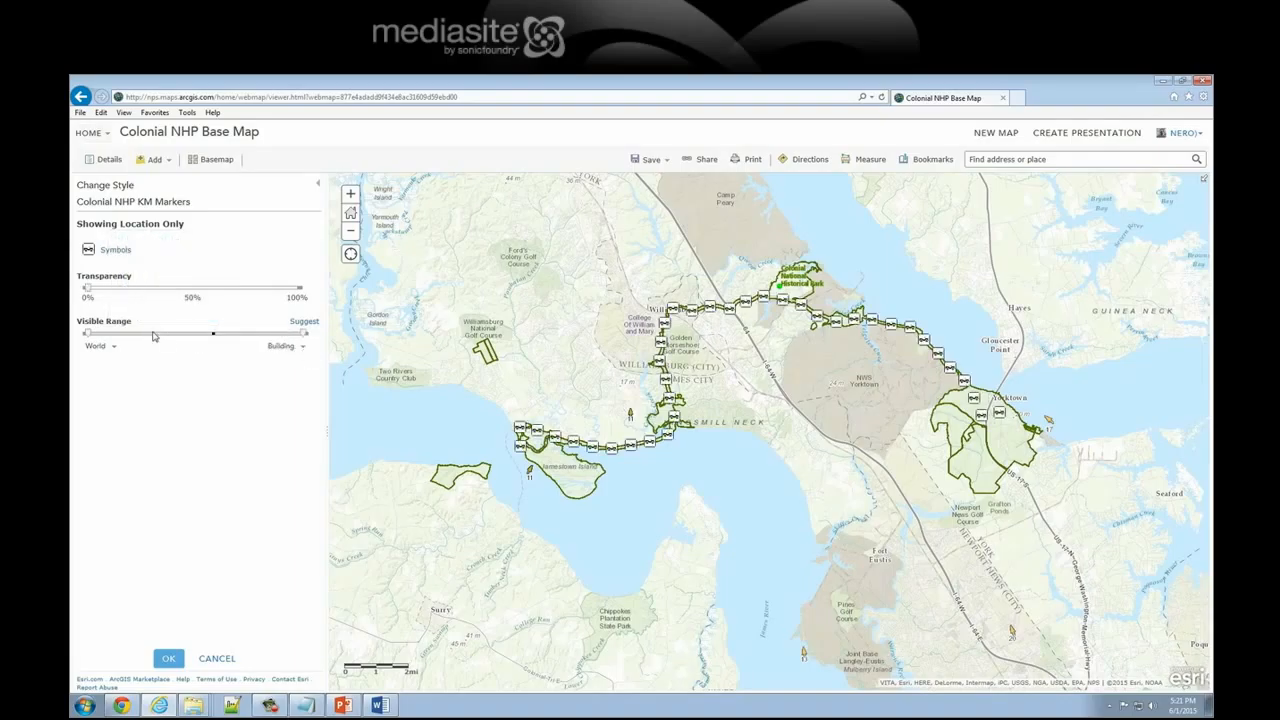
Raise the zoomed-out limit of the KM markers' visible range above World and apply the style changes.
mouse_move(87, 338)
drag(87, 338, 163, 348)
click(169, 660)
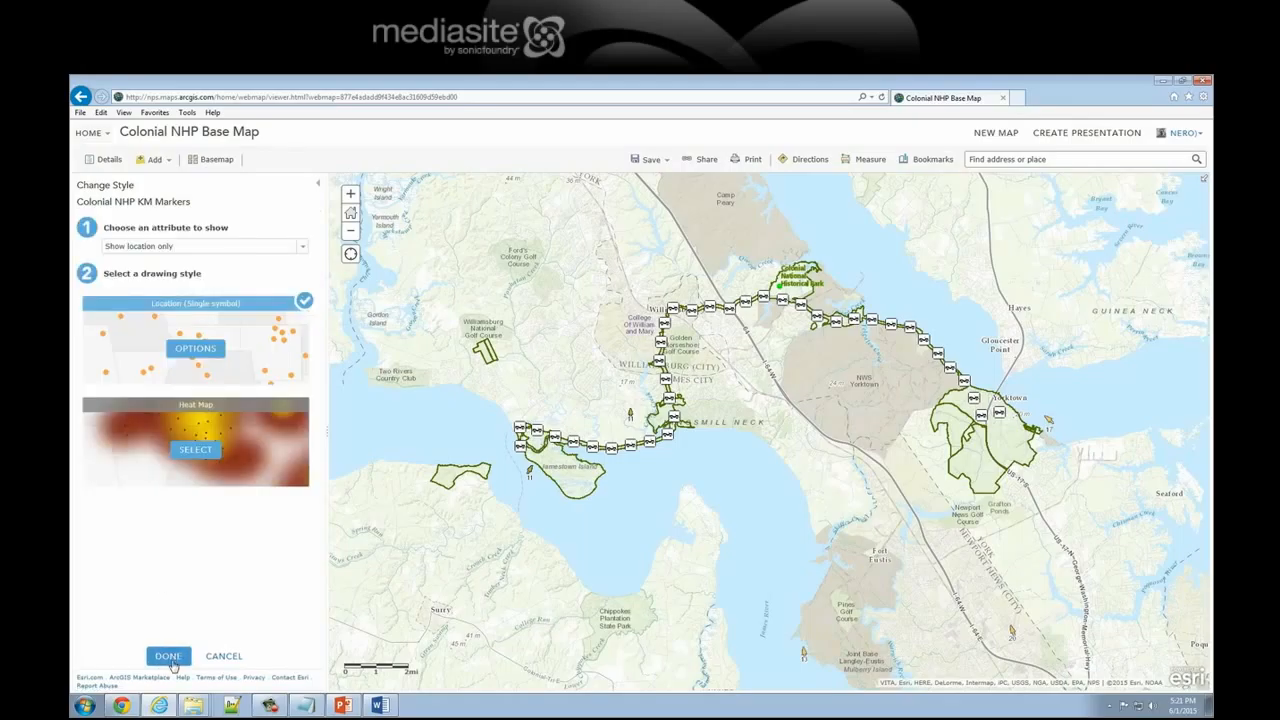
click(168, 657)
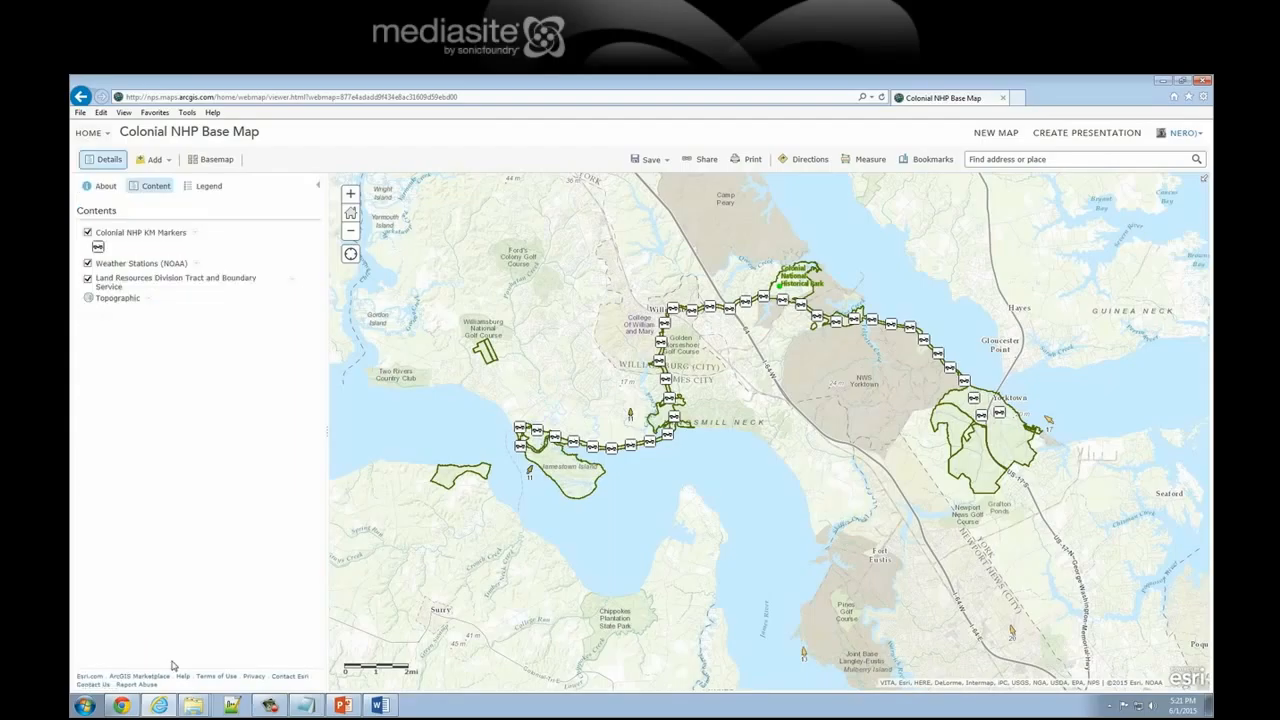
Save the Colonial NHP Base Map.
click(645, 159)
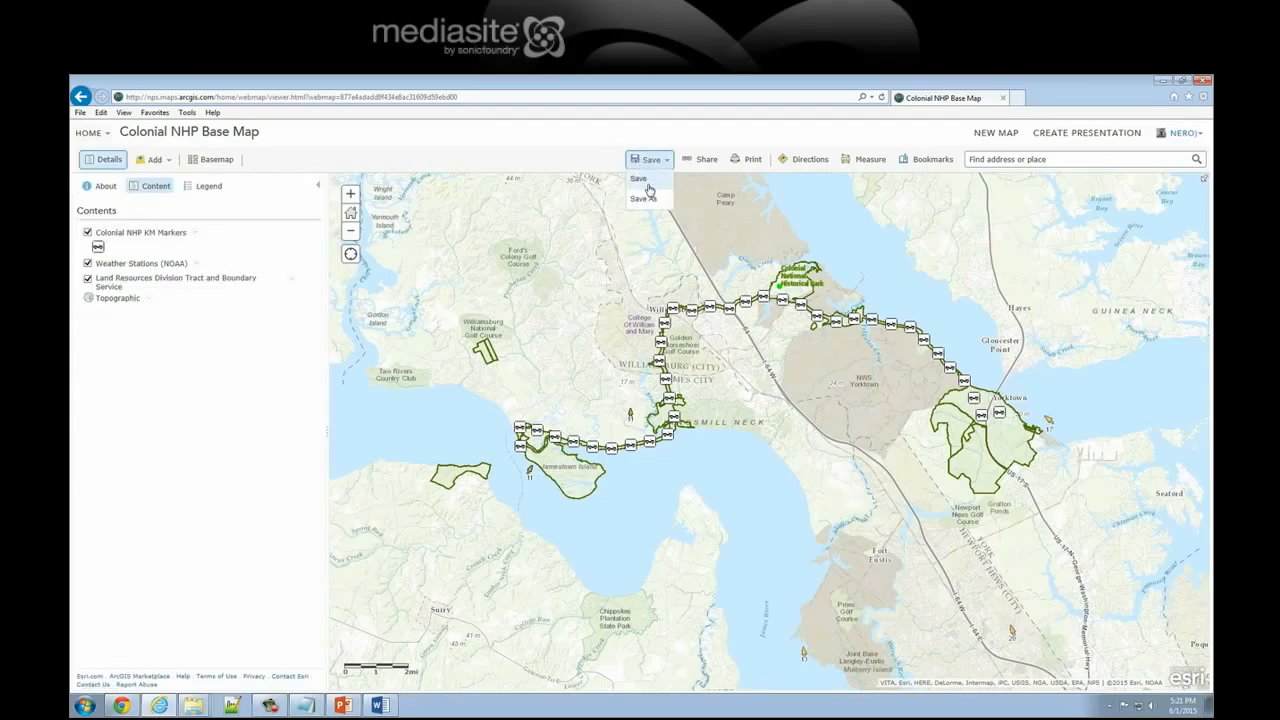
click(648, 190)
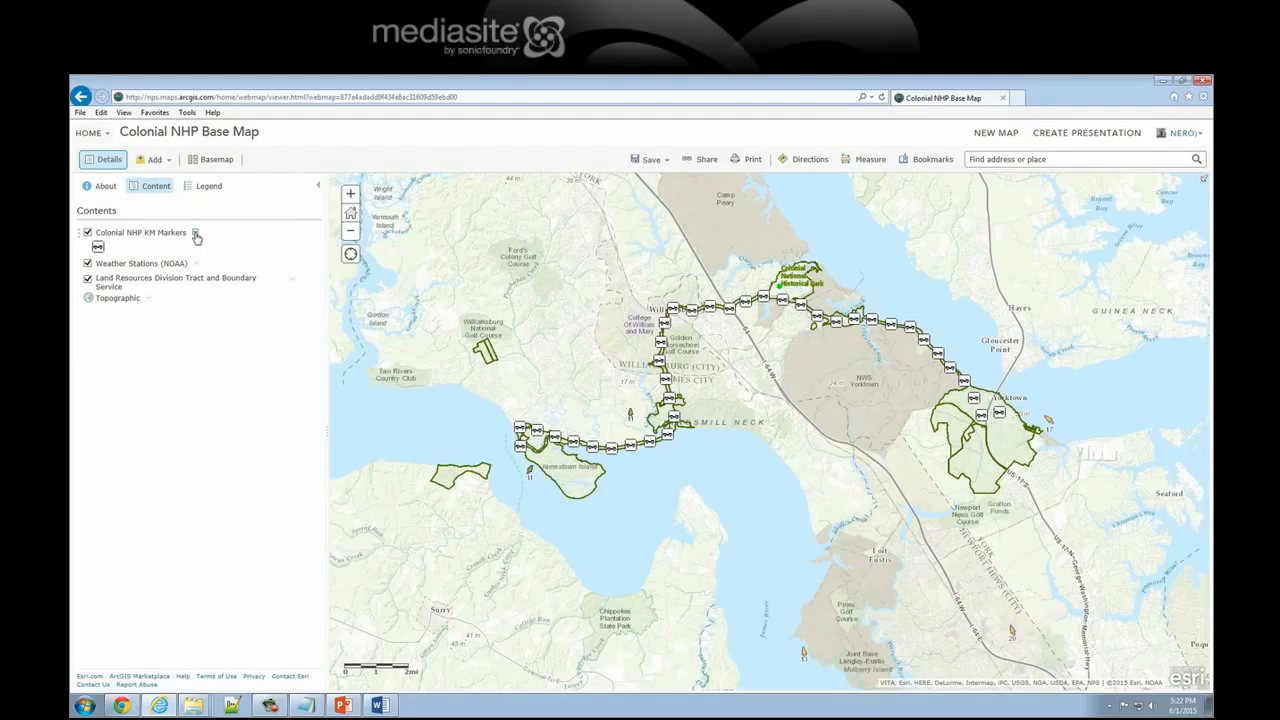
Open the layer transparency setting of the Colonial NHP KM Markers layer and keep it opaque at 0%.
click(197, 236)
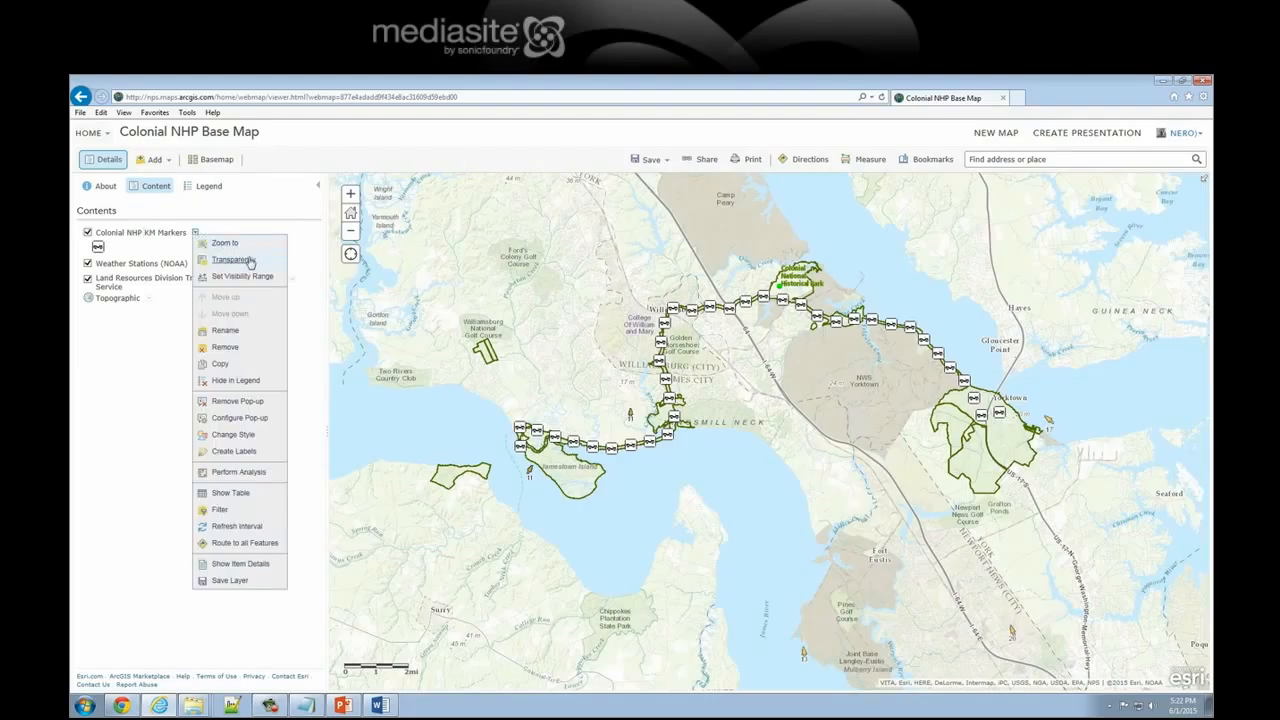
mouse_move(250, 264)
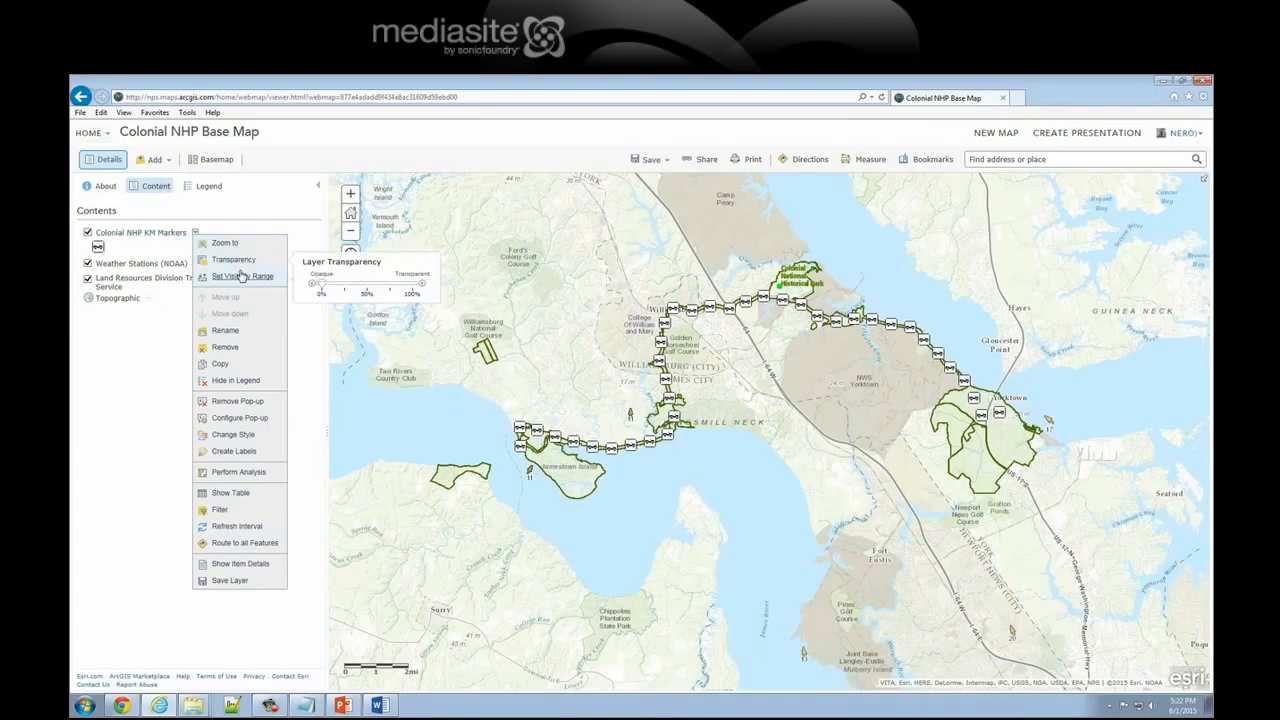
mouse_move(318, 284)
mouse_down()
mouse_move(406, 300)
mouse_move(322, 291)
mouse_up()
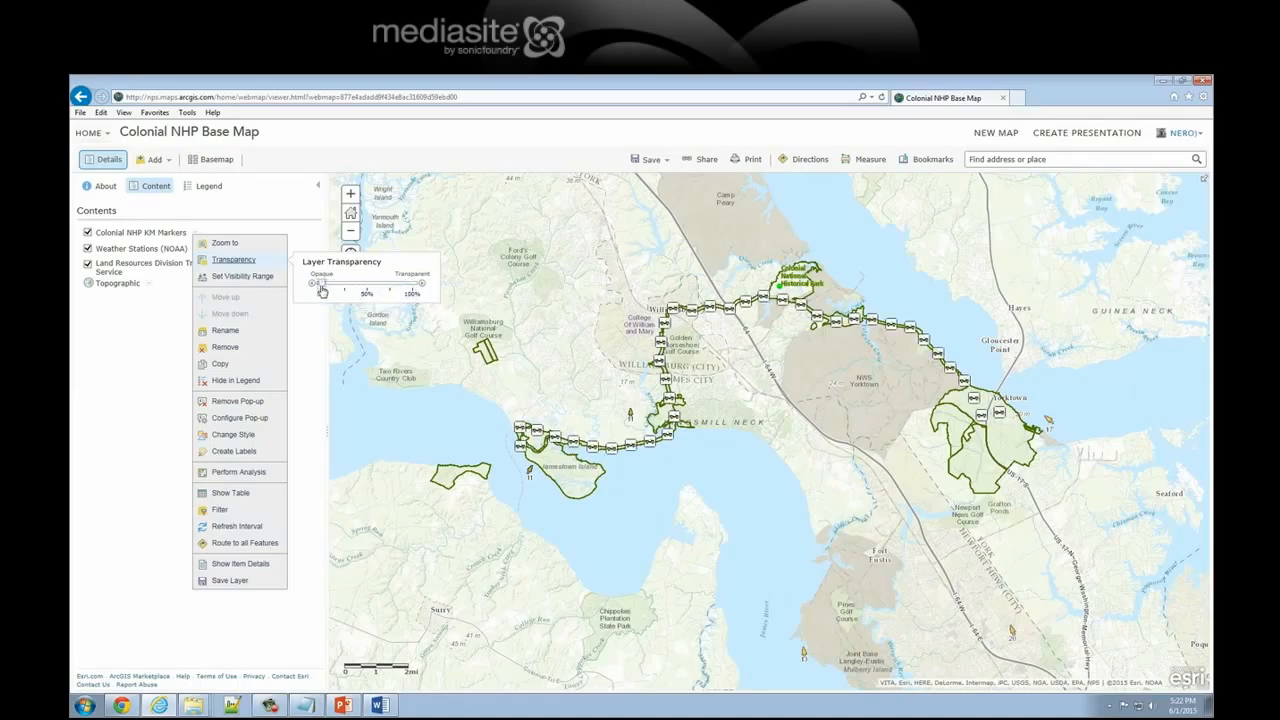
Try County as the KM Markers layer's zoomed-out visibility limit, and widen the visible range toward the World end.
click(266, 278)
mouse_move(367, 291)
mouse_down()
mouse_move(329, 296)
mouse_move(382, 297)
mouse_up()
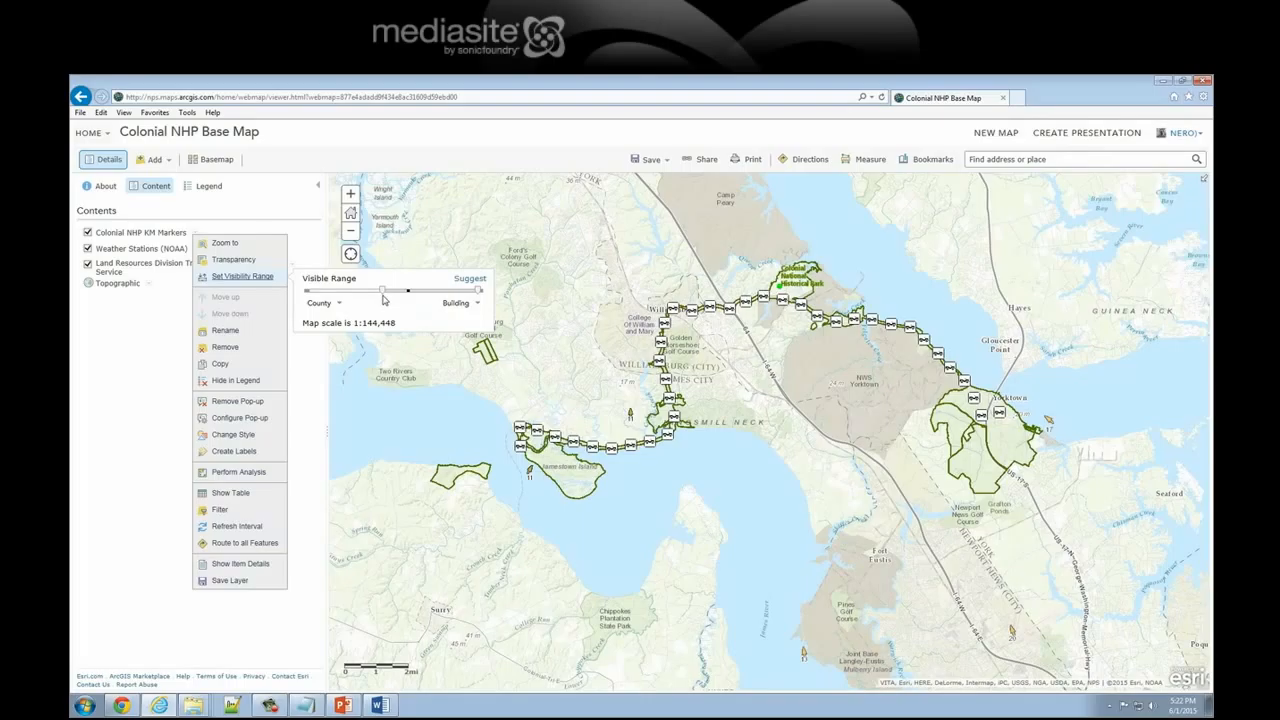
drag(383, 293, 352, 300)
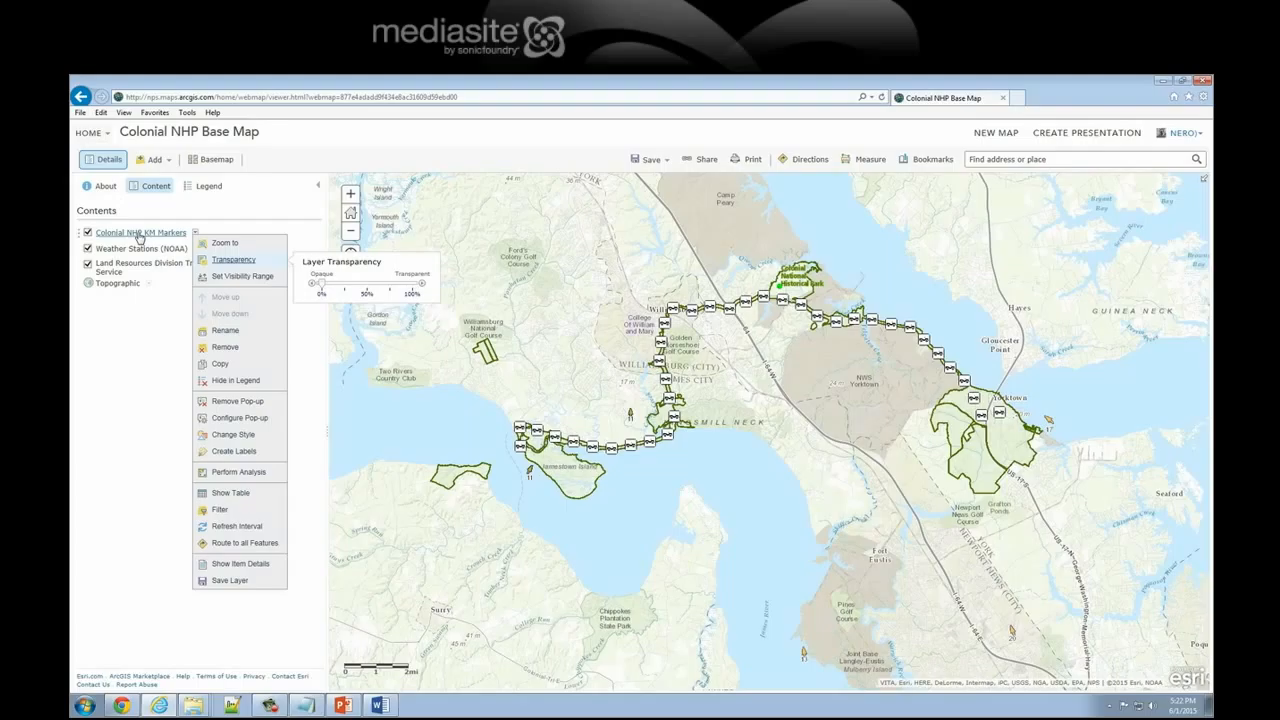
click(143, 374)
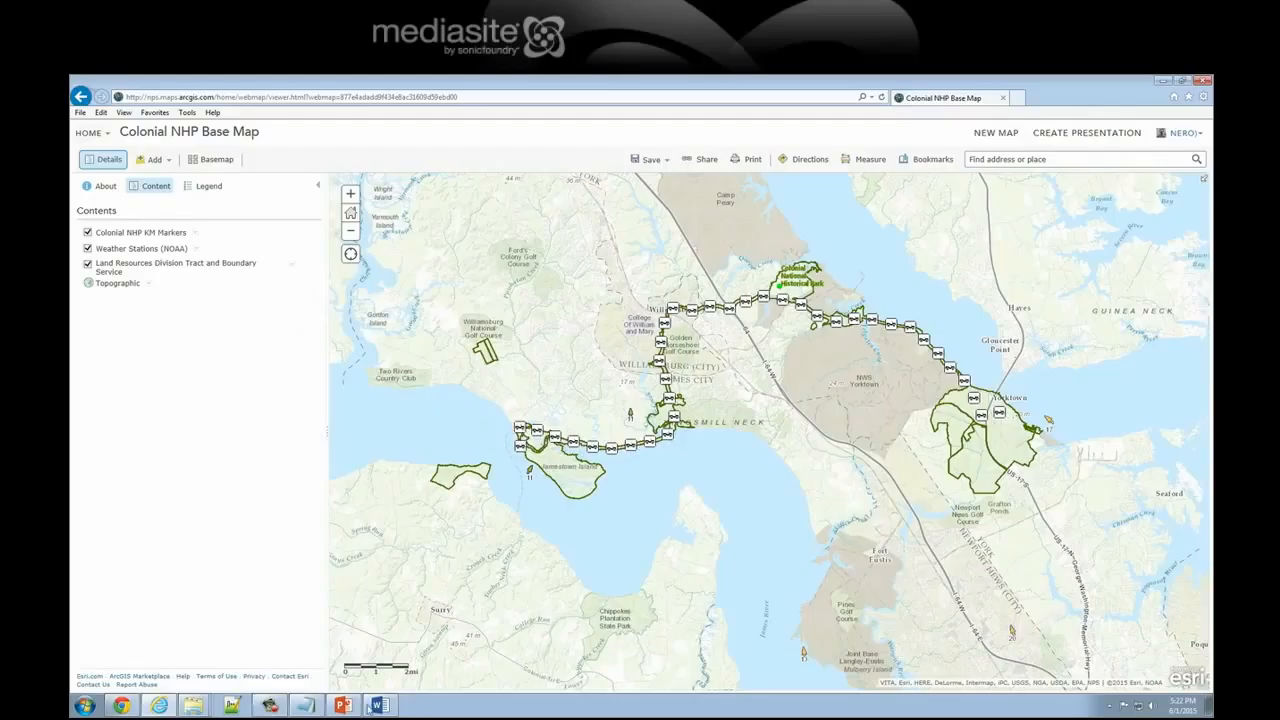
Create labels for the Colonial NHP KM Markers layer, replacing the default label text with the {FEATURE_3} field.
click(266, 708)
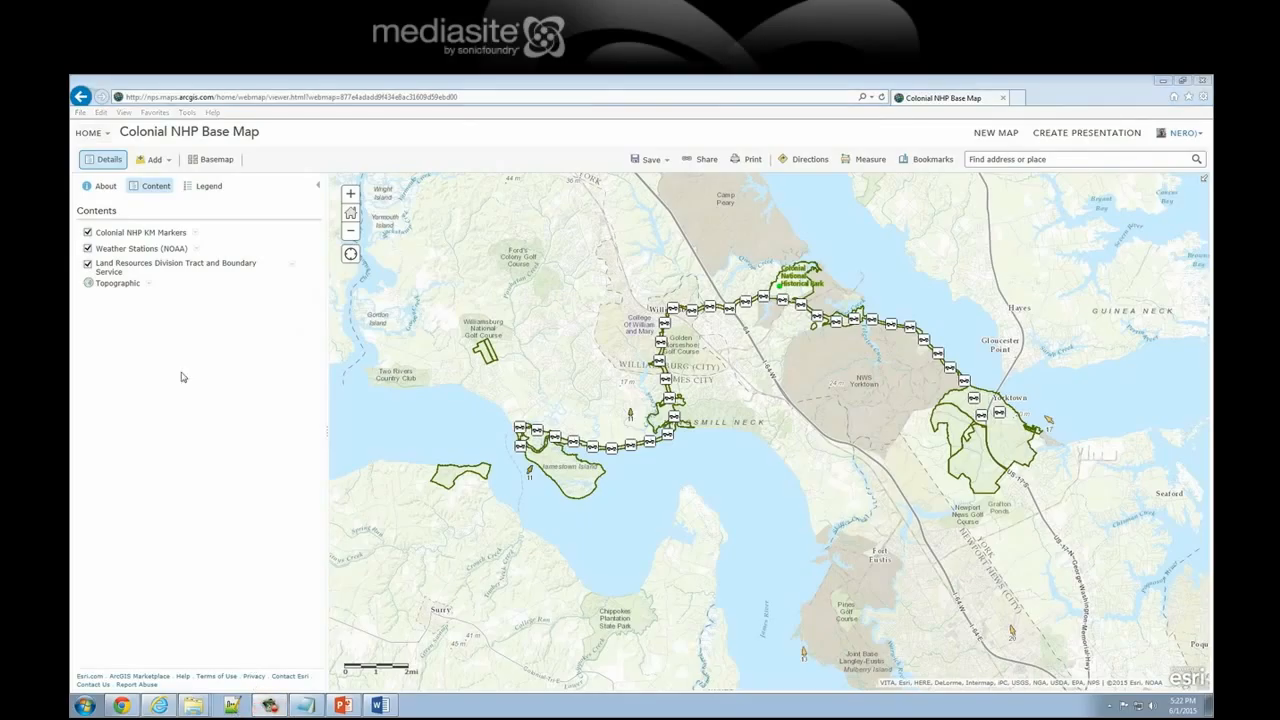
click(196, 234)
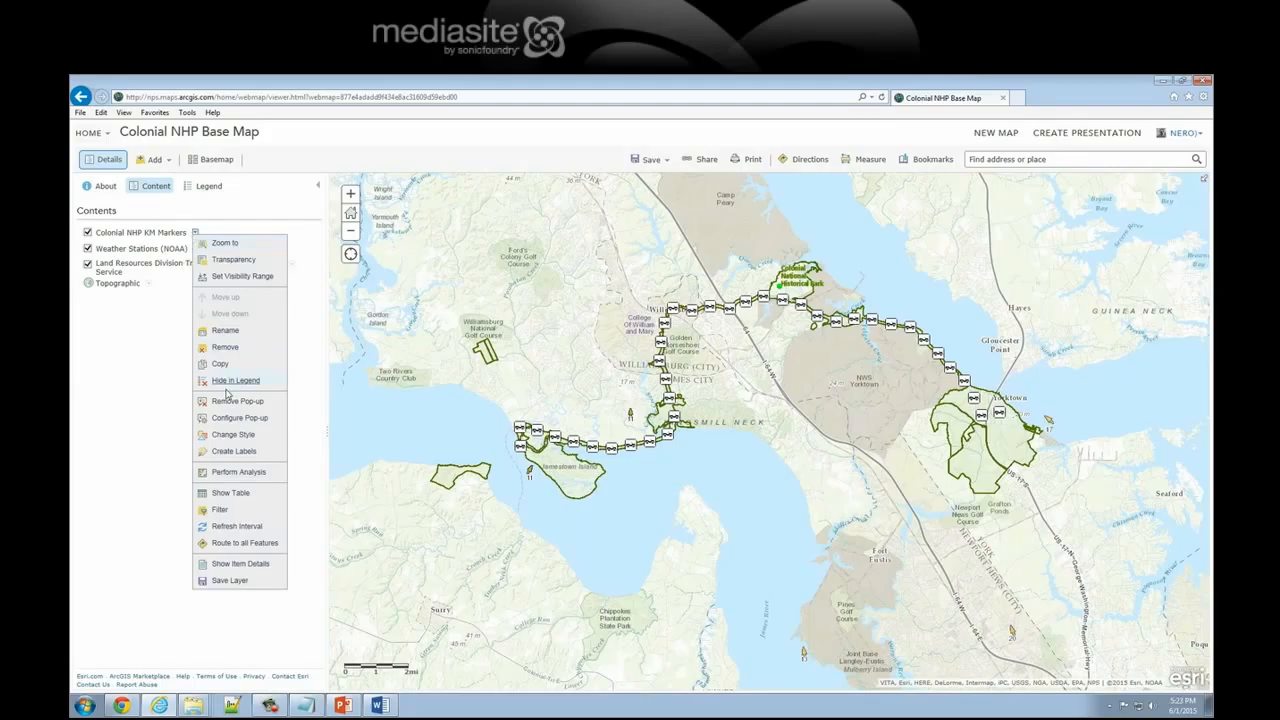
click(244, 453)
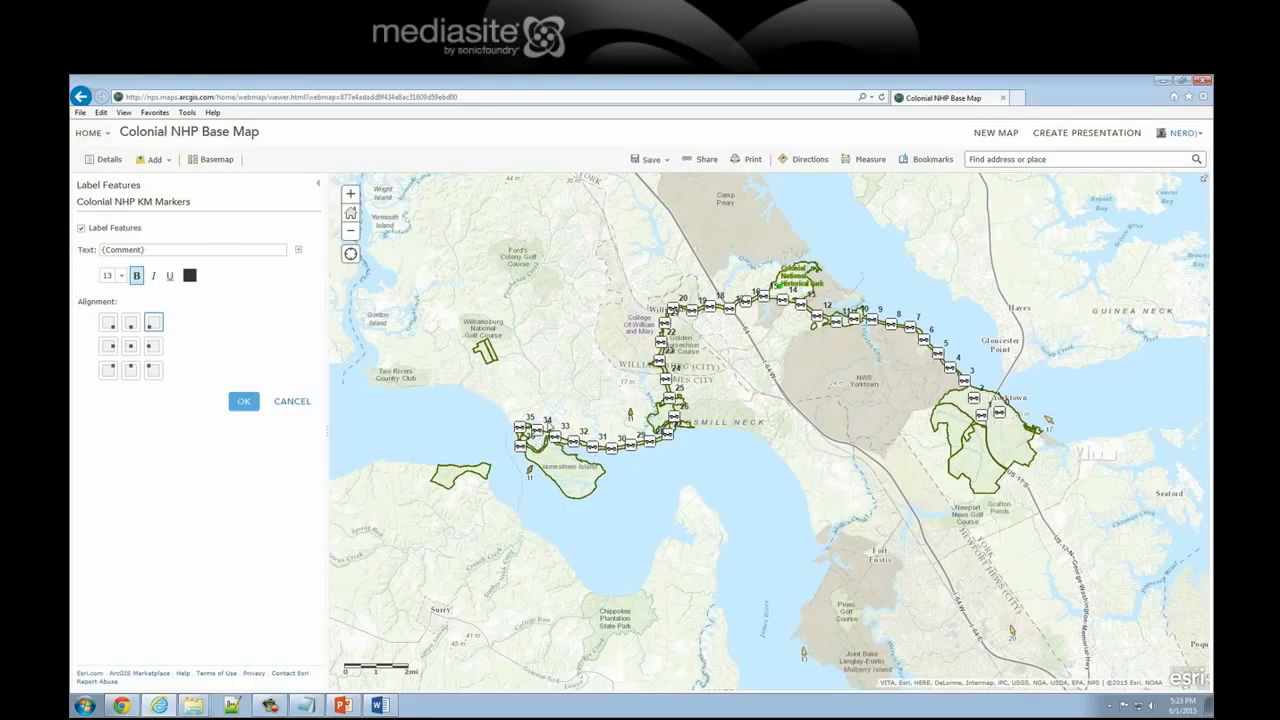
drag(265, 252, 72, 262)
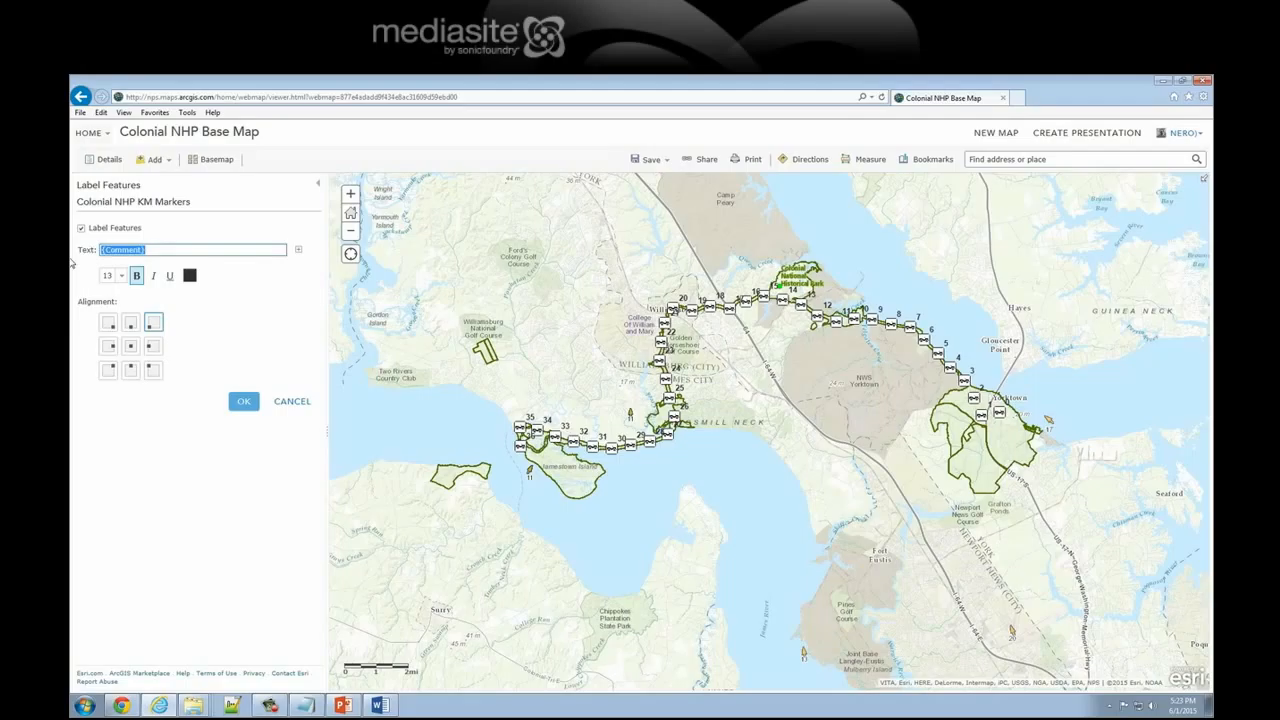
key(BackSpace)
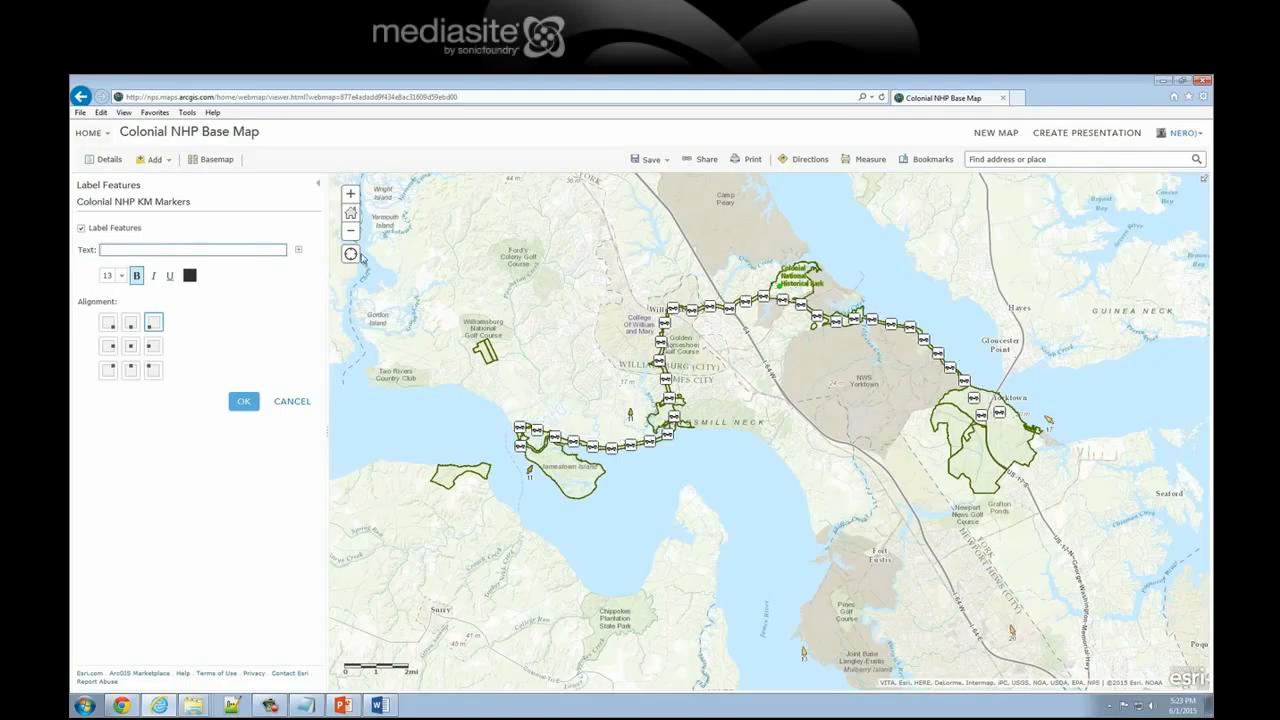
click(298, 250)
click(403, 285)
click(403, 285)
click(403, 285)
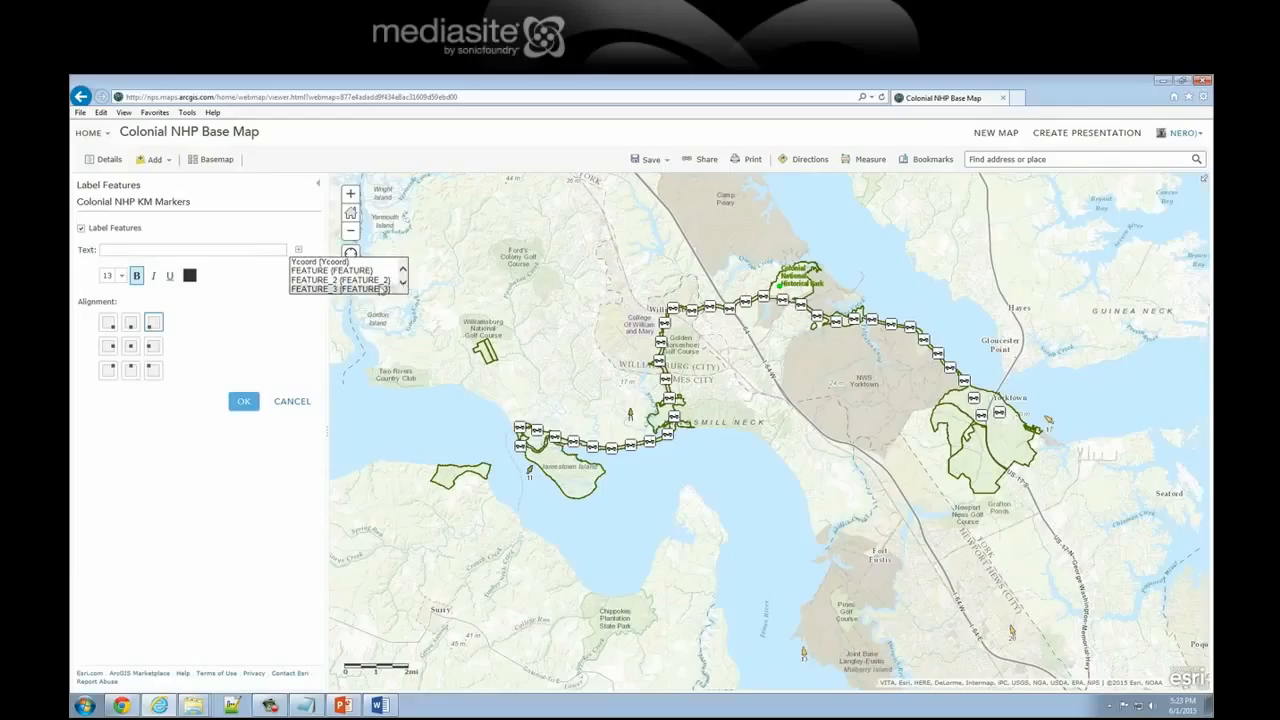
click(379, 290)
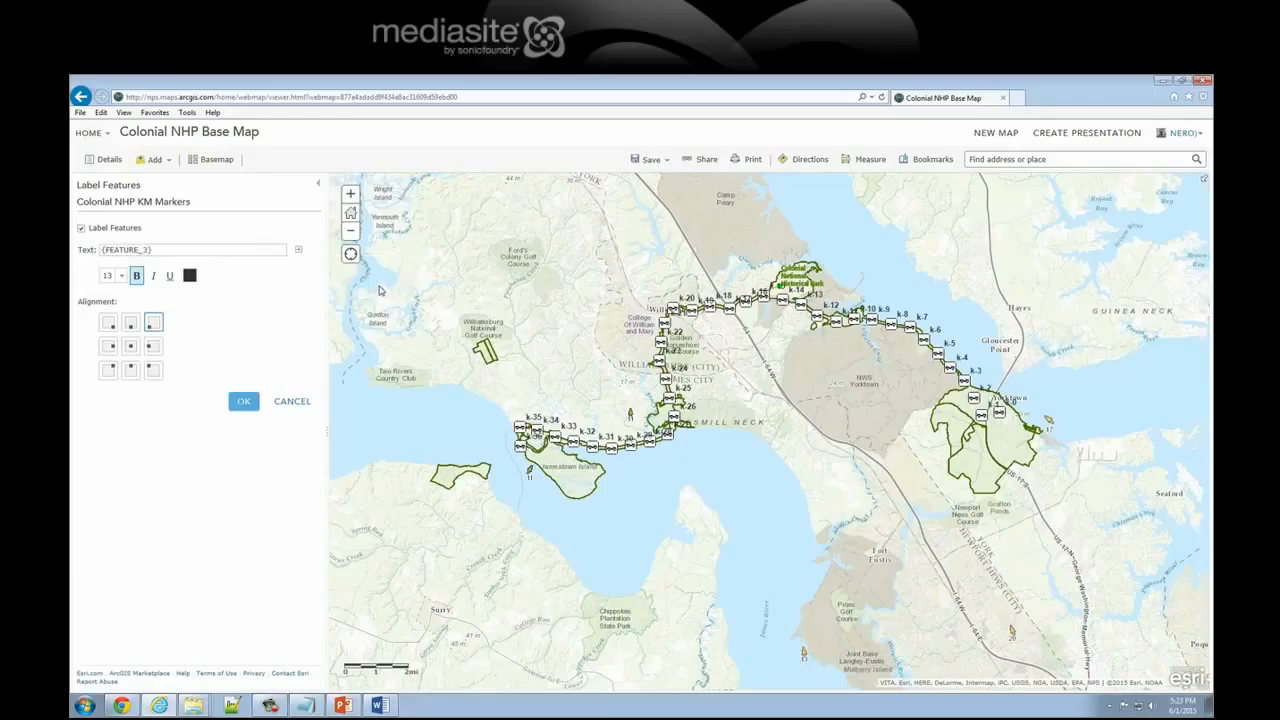
Try 16 as the marker label size, set it back to 13 with bold off, and apply the labels.
click(120, 276)
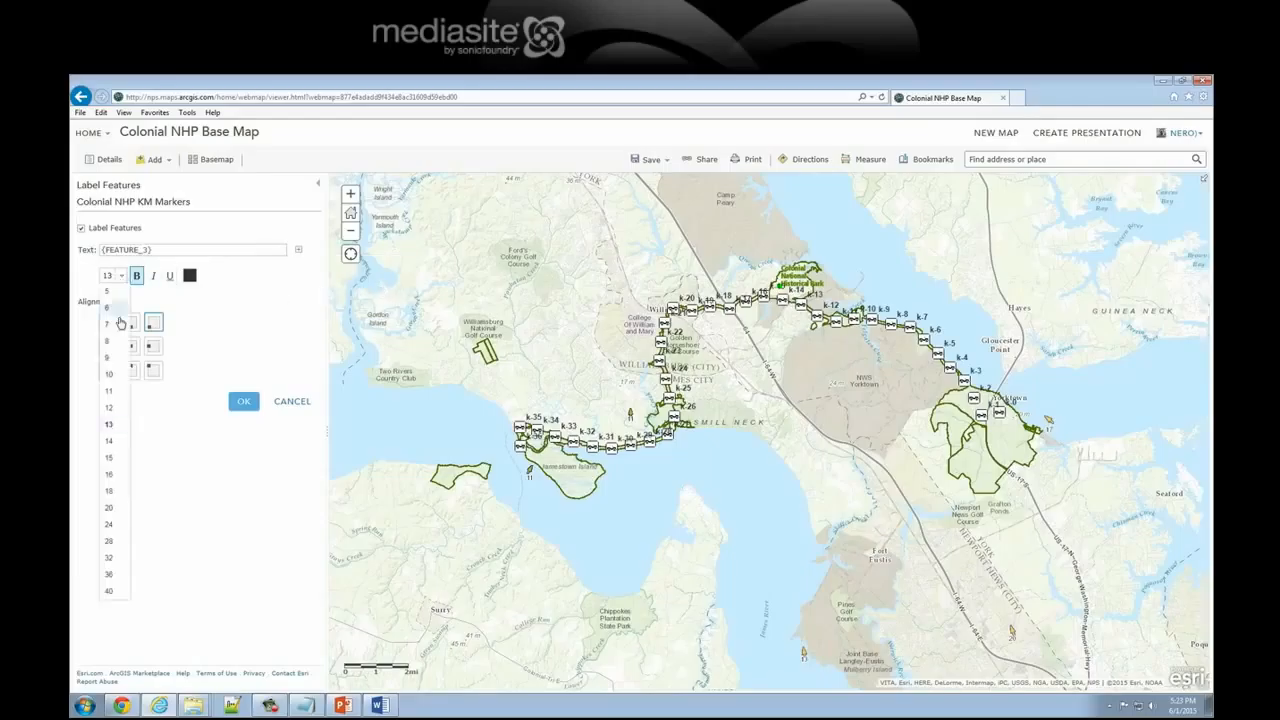
click(110, 475)
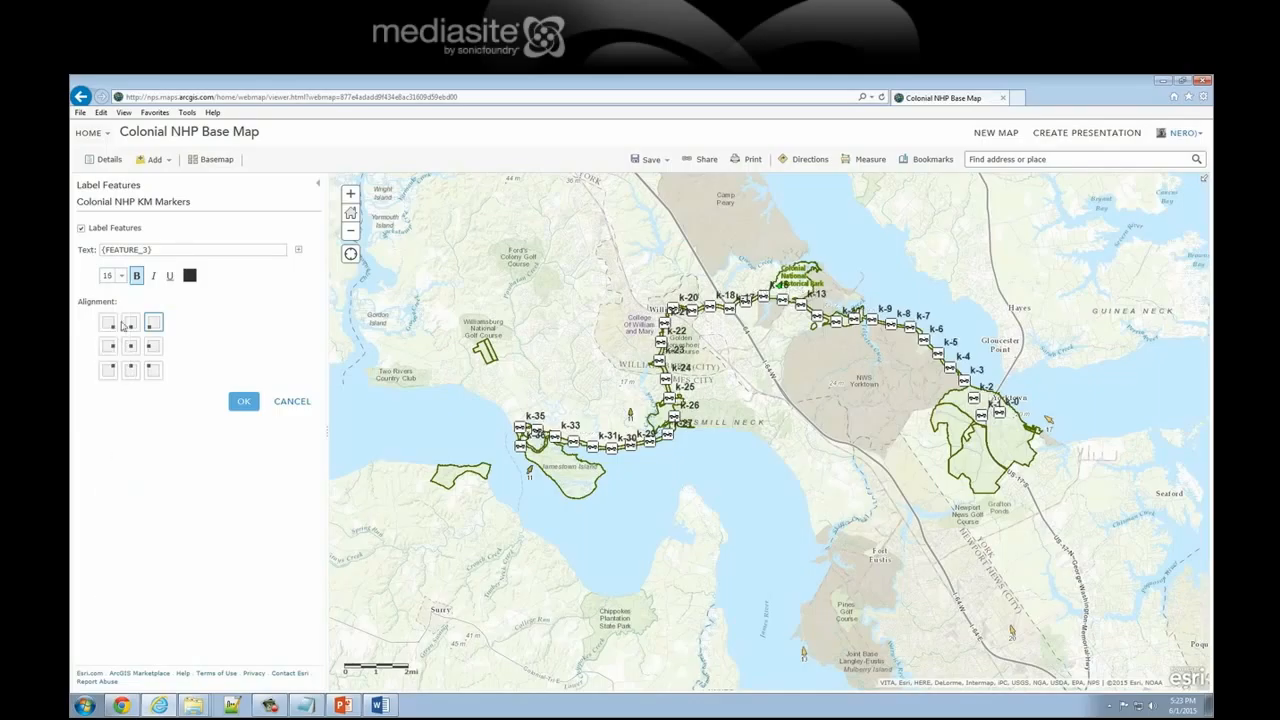
click(120, 276)
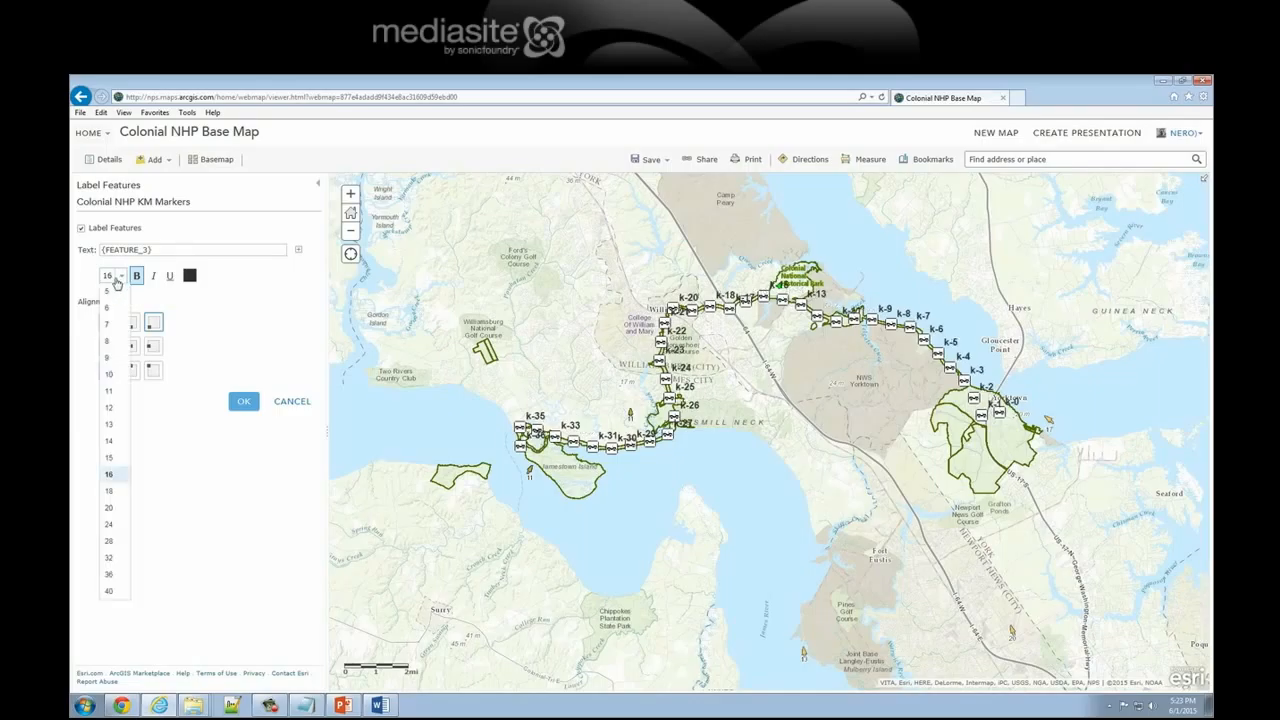
click(110, 424)
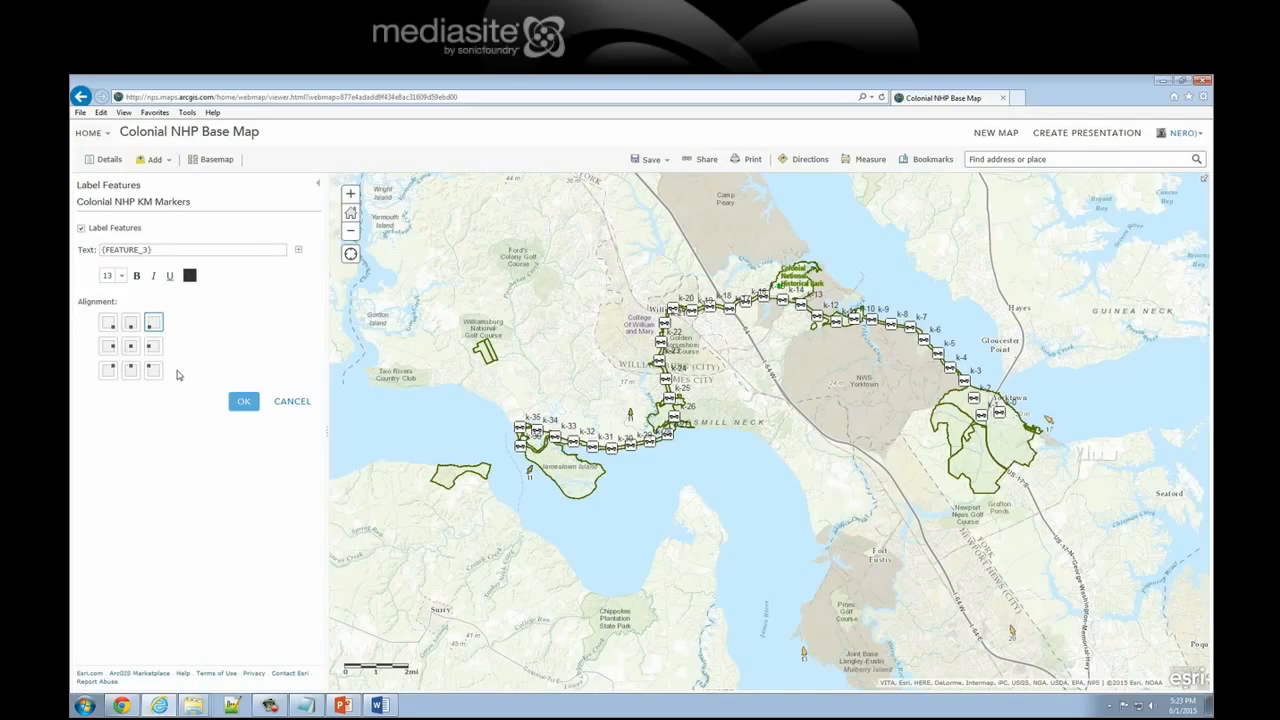
click(244, 402)
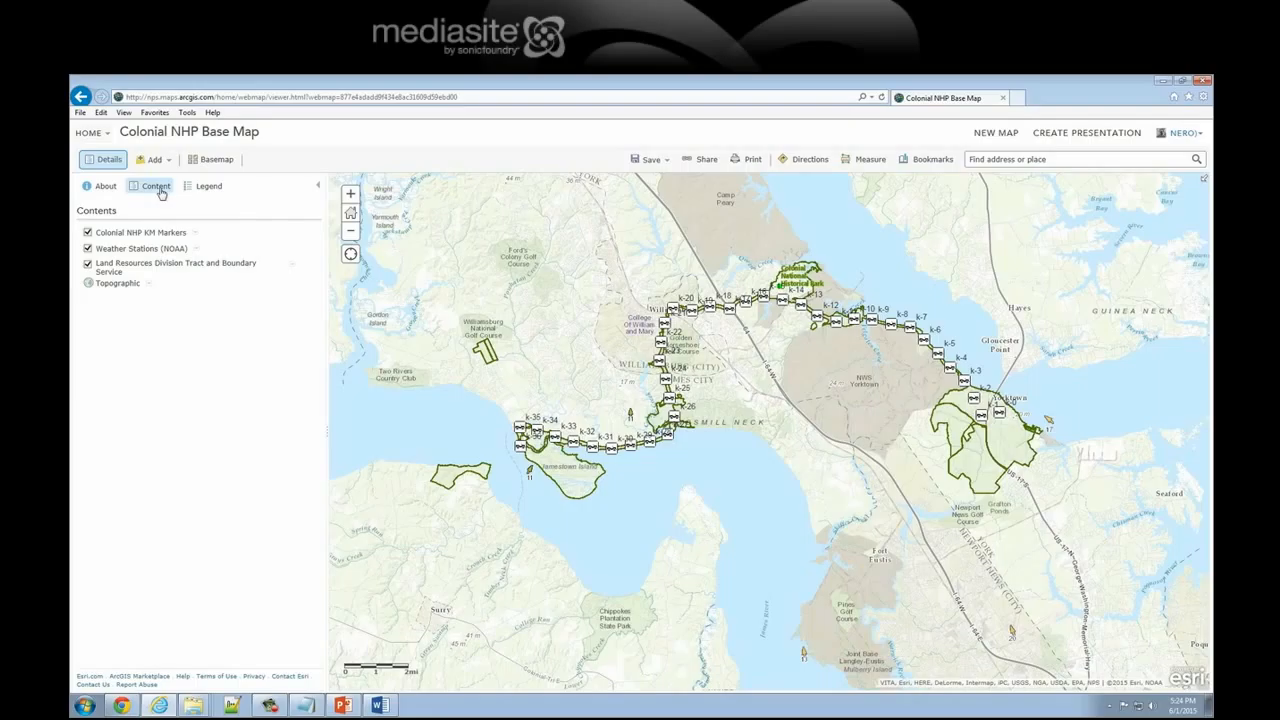
Show the attribute table of the Colonial NHP KM Markers layer and clear the selected first record.
click(195, 232)
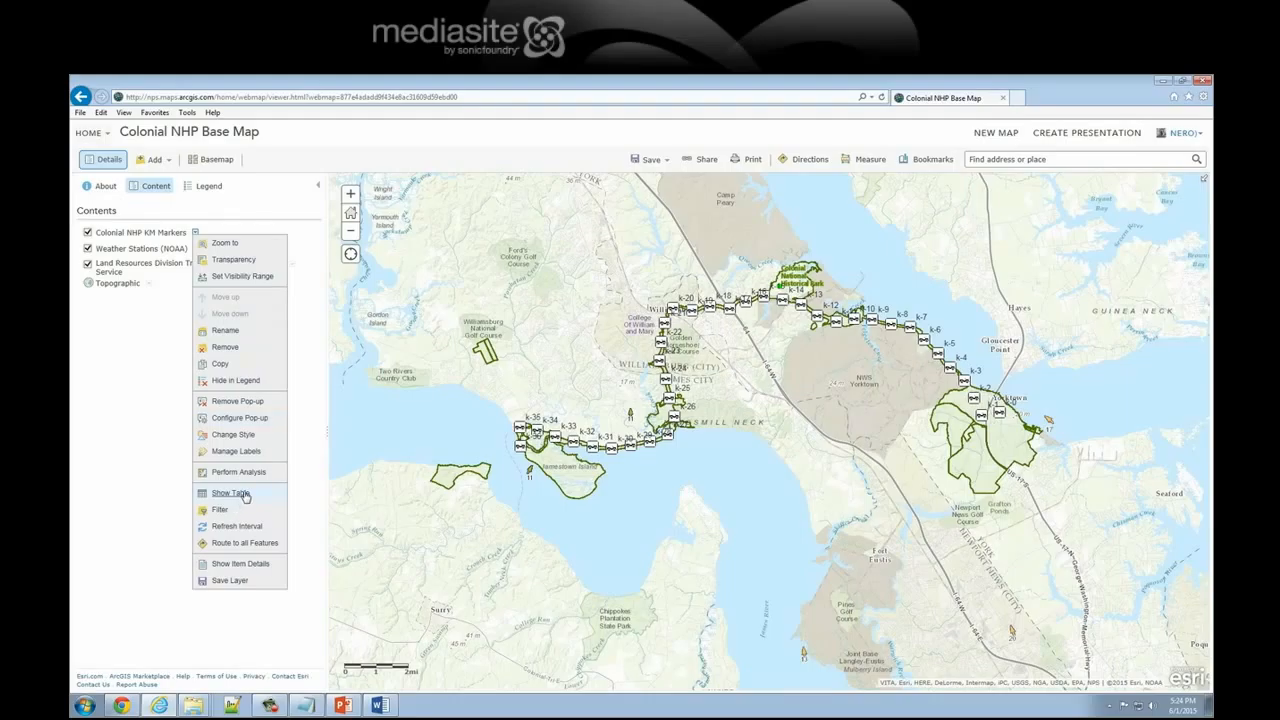
click(245, 494)
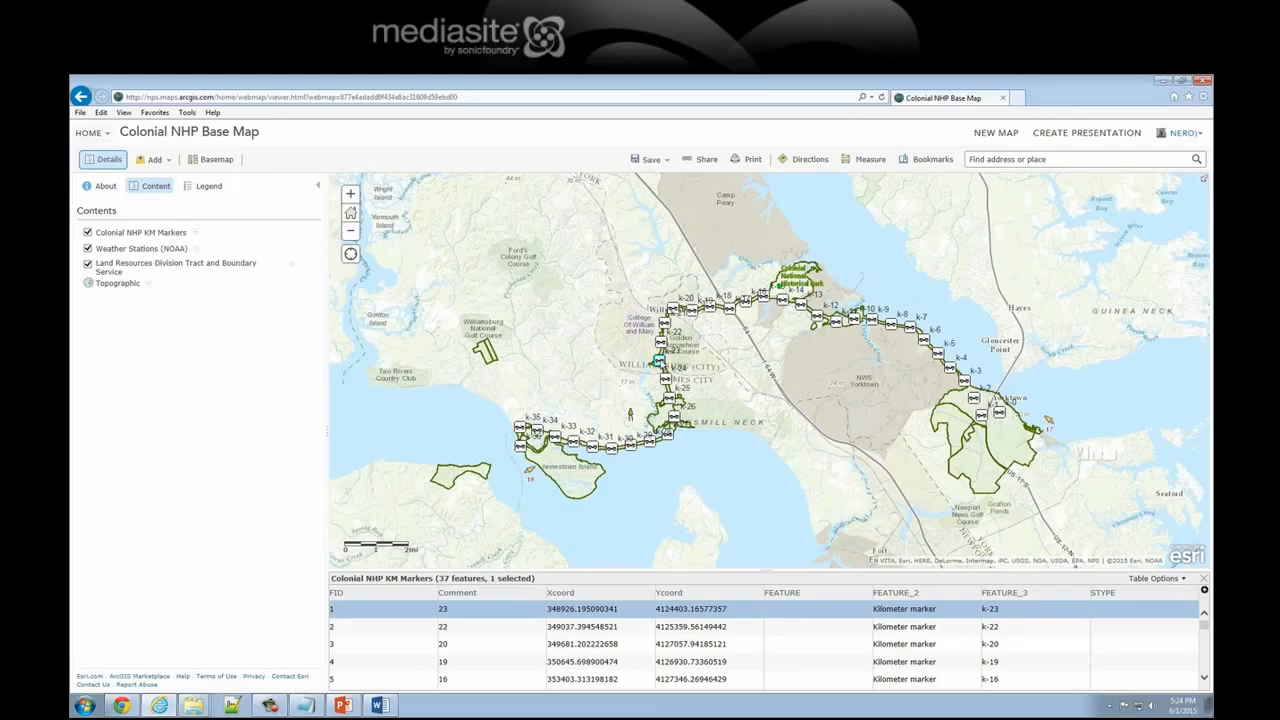
click(672, 483)
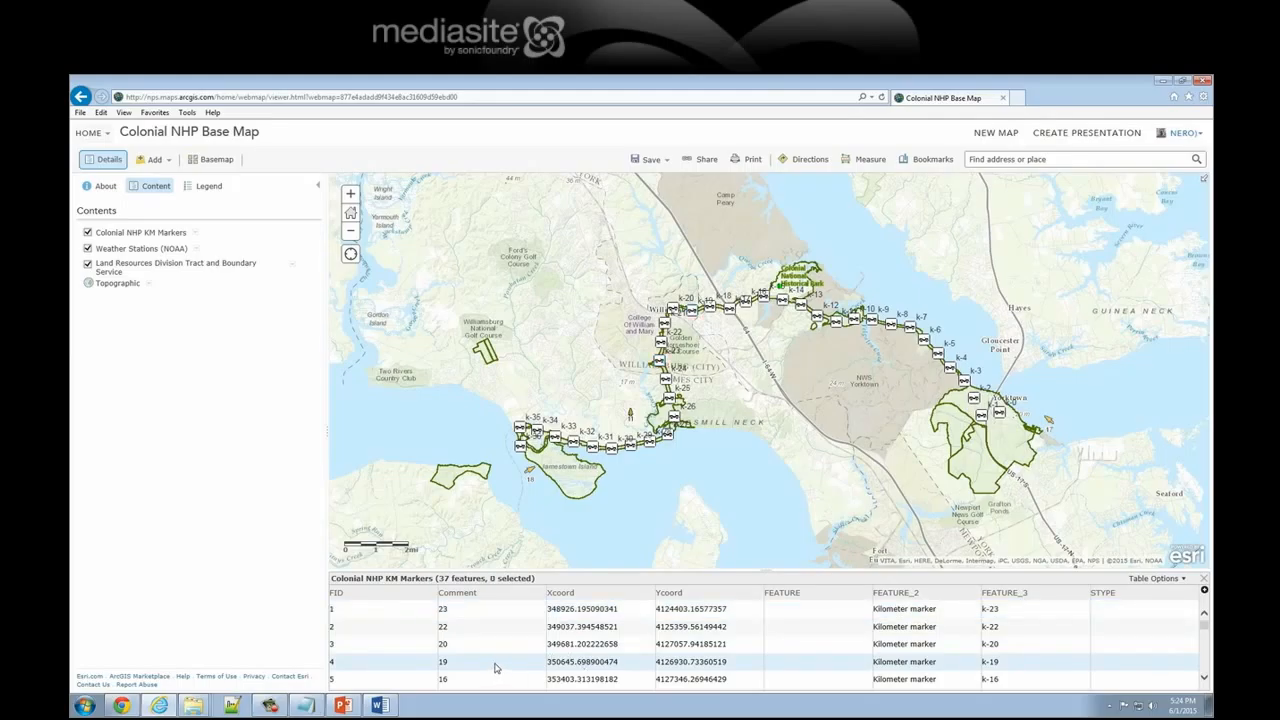
click(495, 630)
click(500, 610)
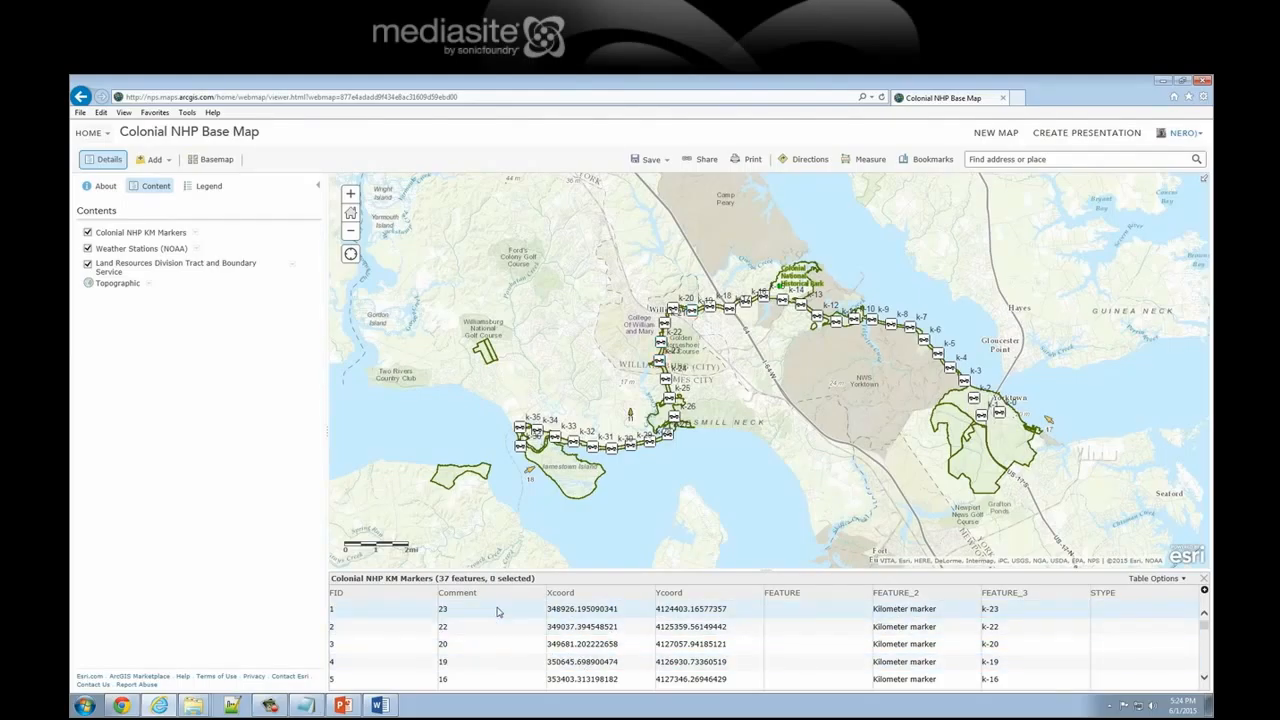
Locate the k-31, k-30, k-23 and k-20 markers on the map by selecting their records in the attribute table.
scroll(819, 636, down, 5)
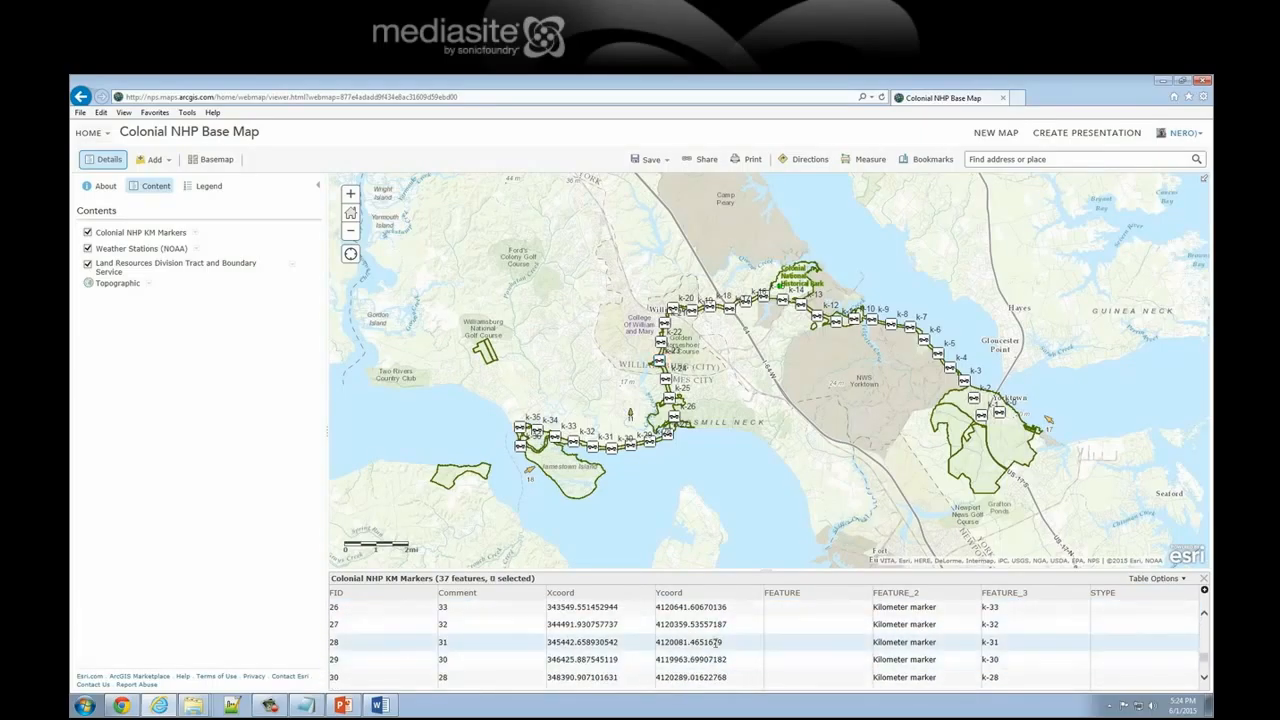
click(713, 642)
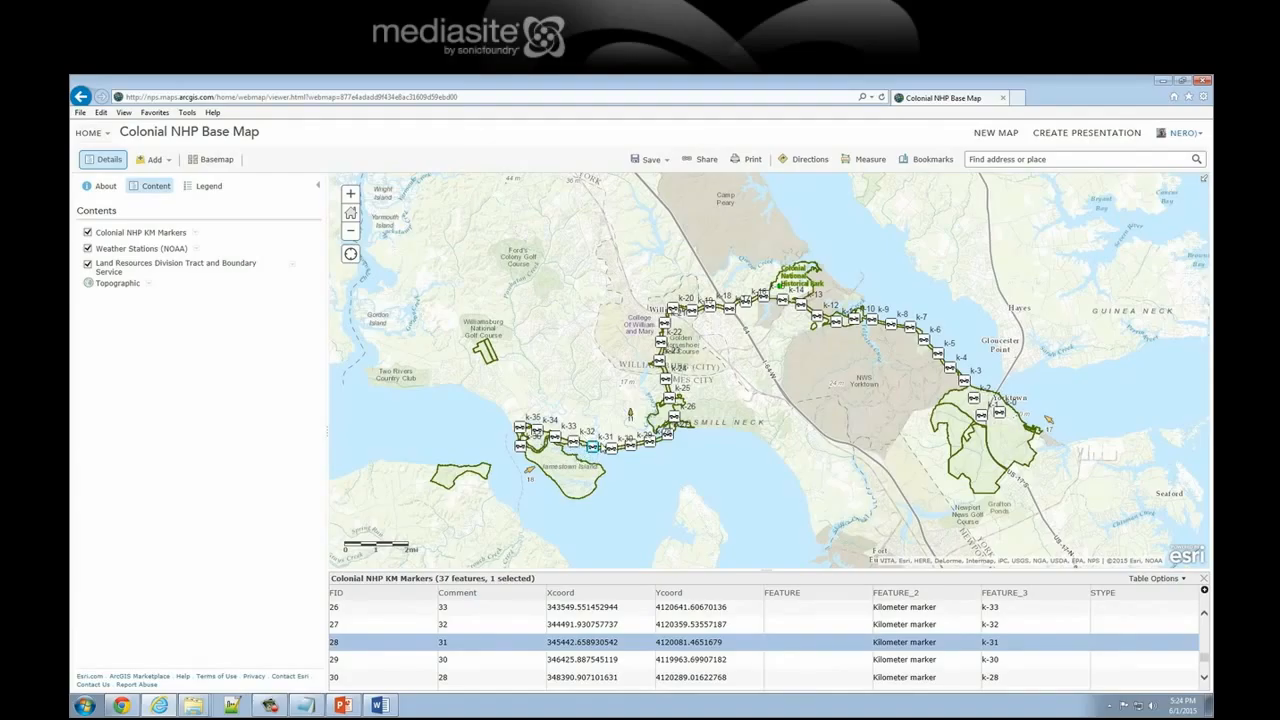
click(617, 667)
click(617, 664)
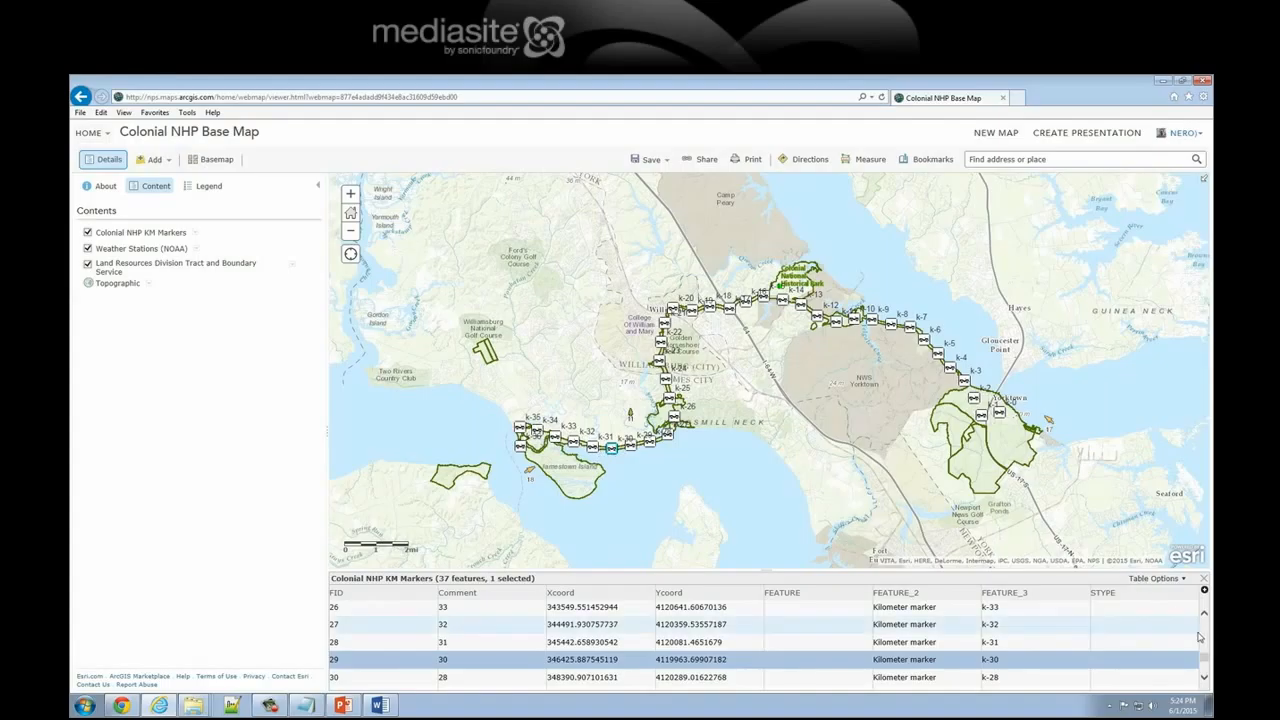
drag(1204, 658, 1204, 624)
click(695, 608)
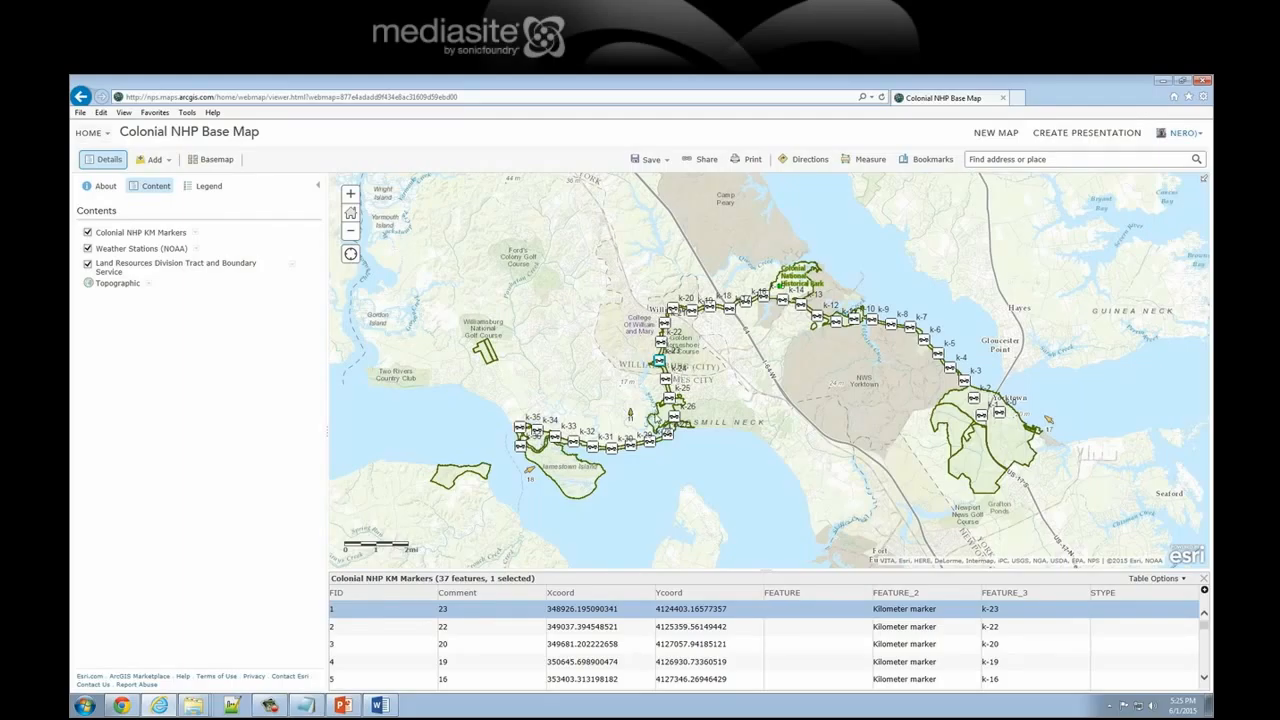
click(446, 647)
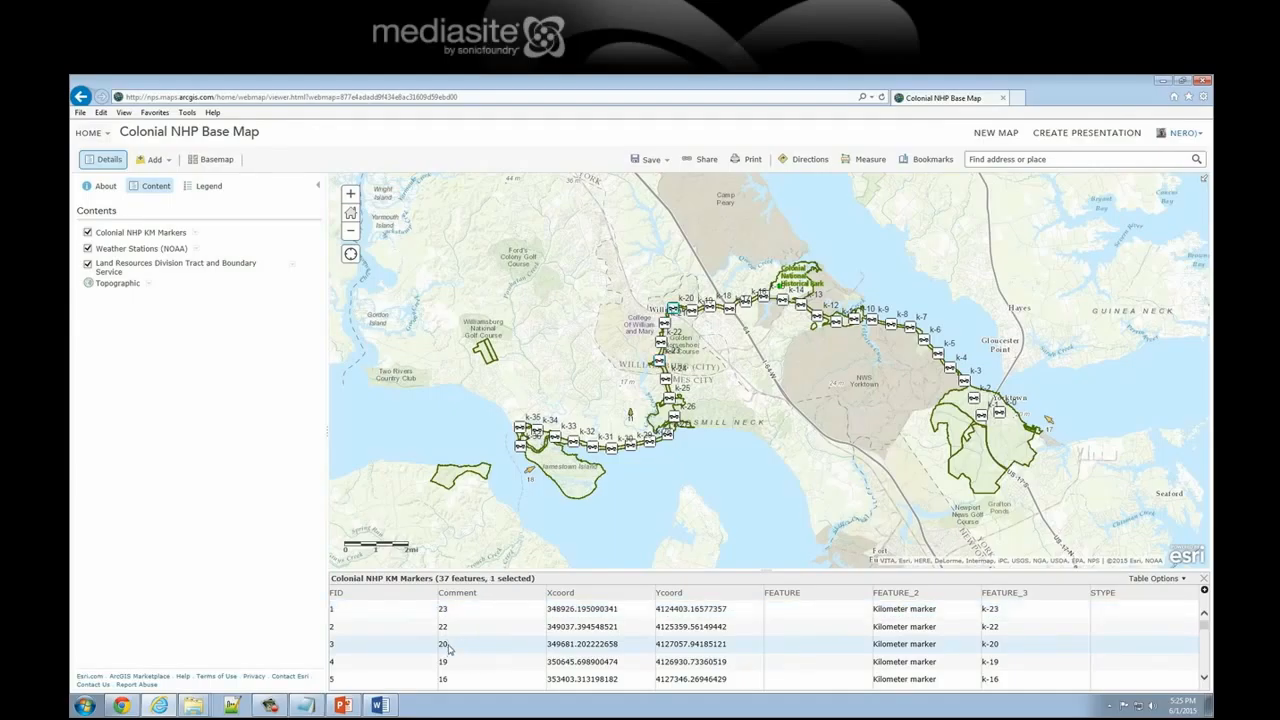
click(448, 648)
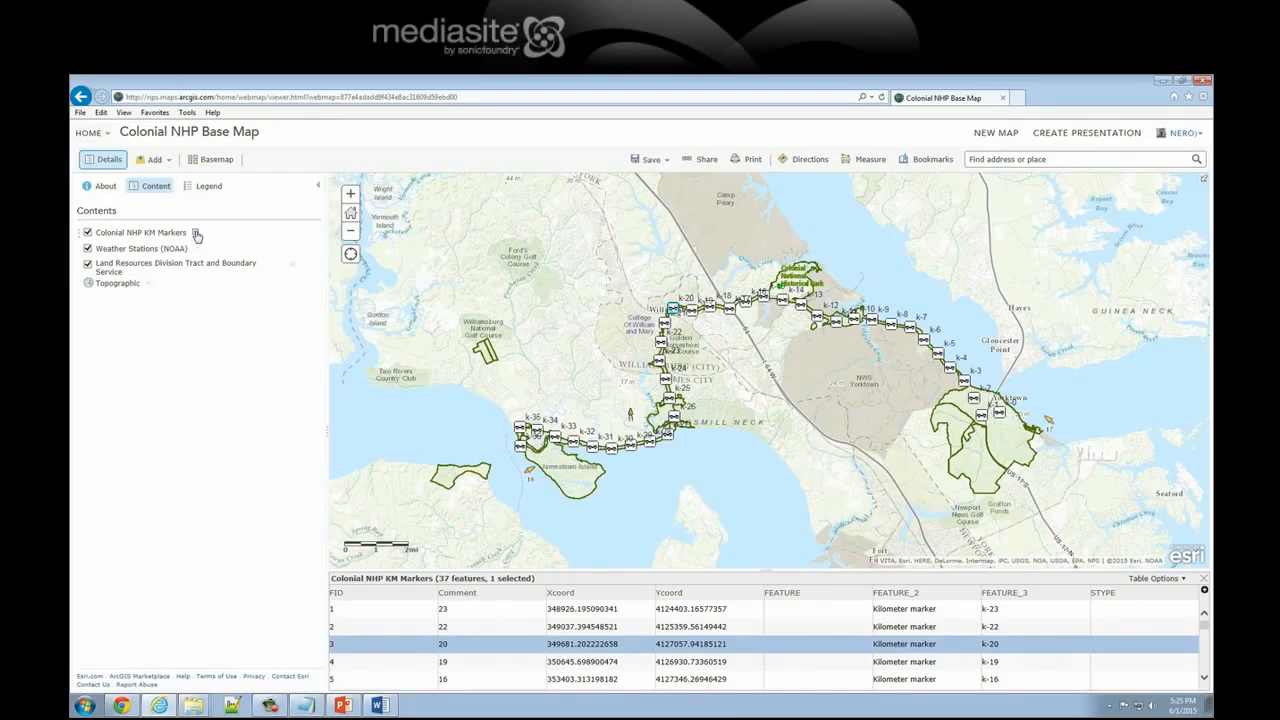
Hide the KM Markers attribute table and view the layer's visible range setting without changing it.
click(197, 234)
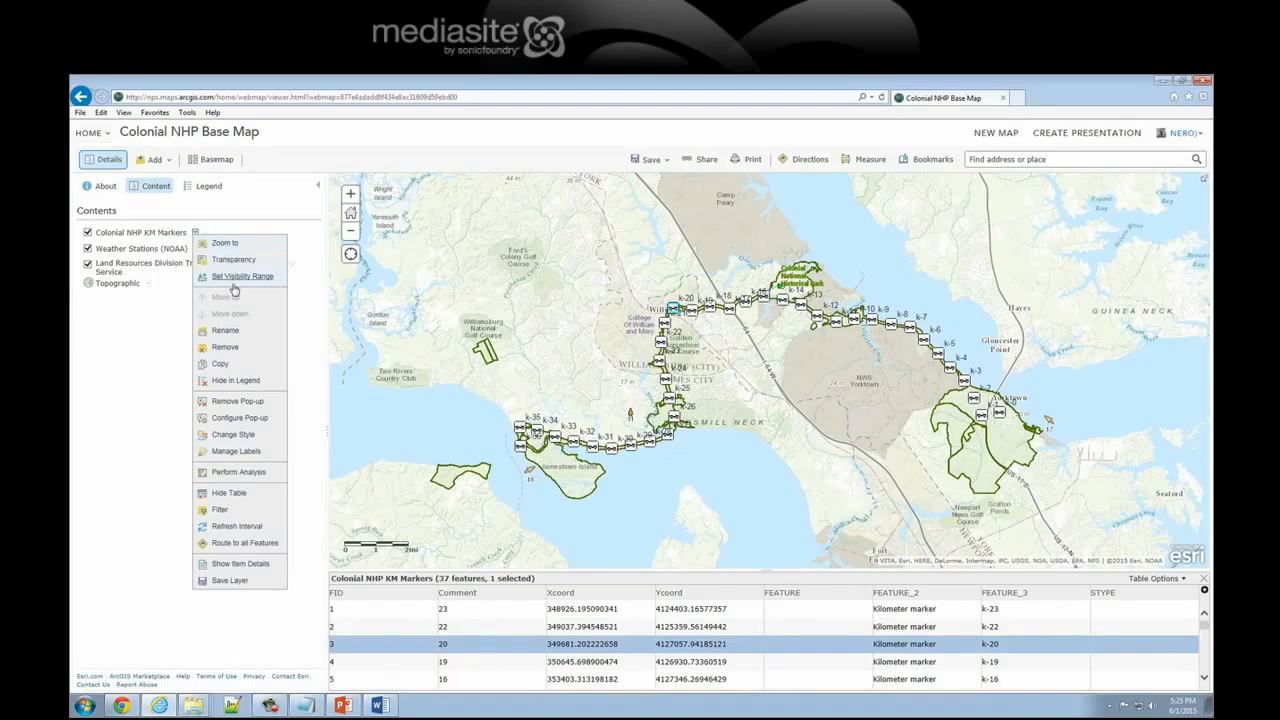
click(229, 493)
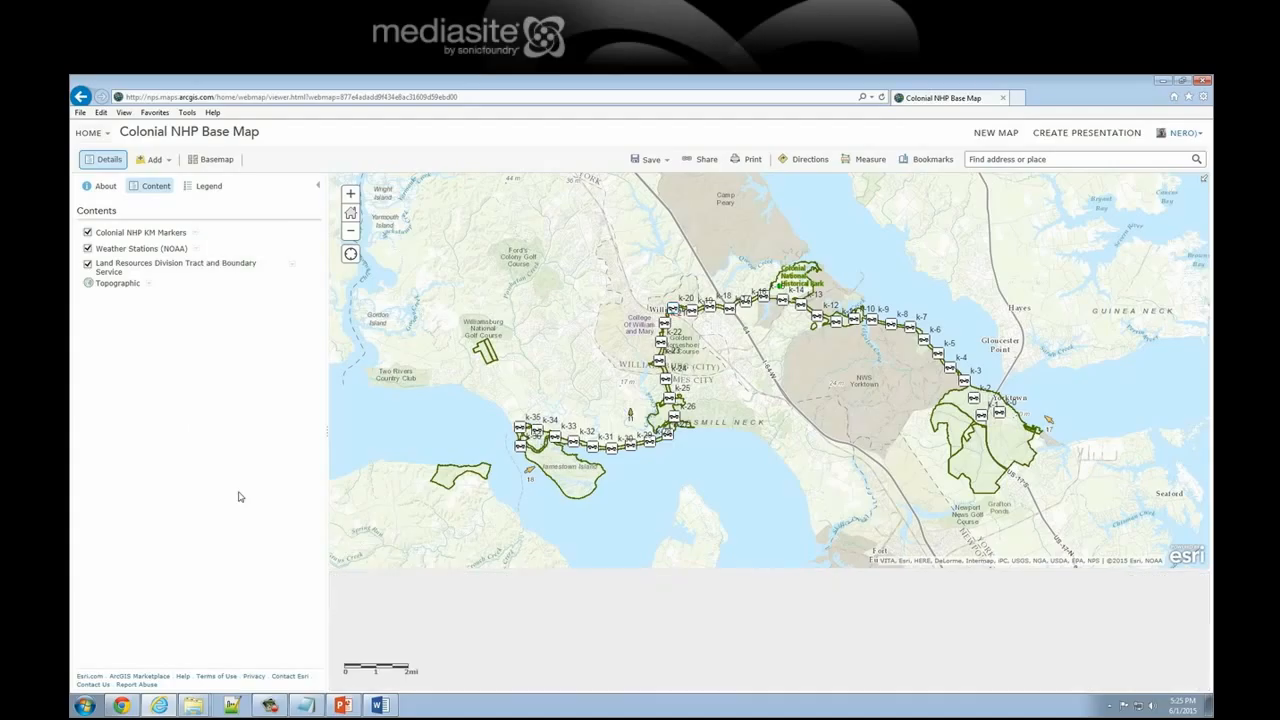
click(195, 232)
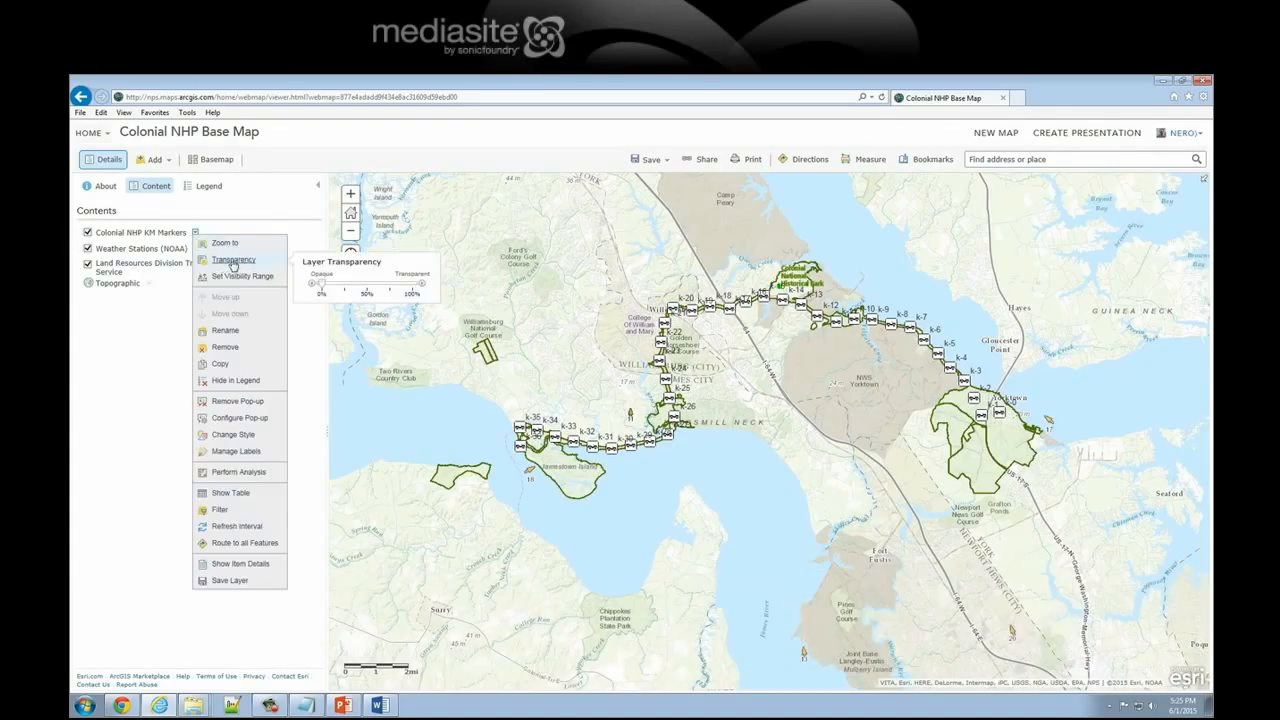
mouse_move(236, 286)
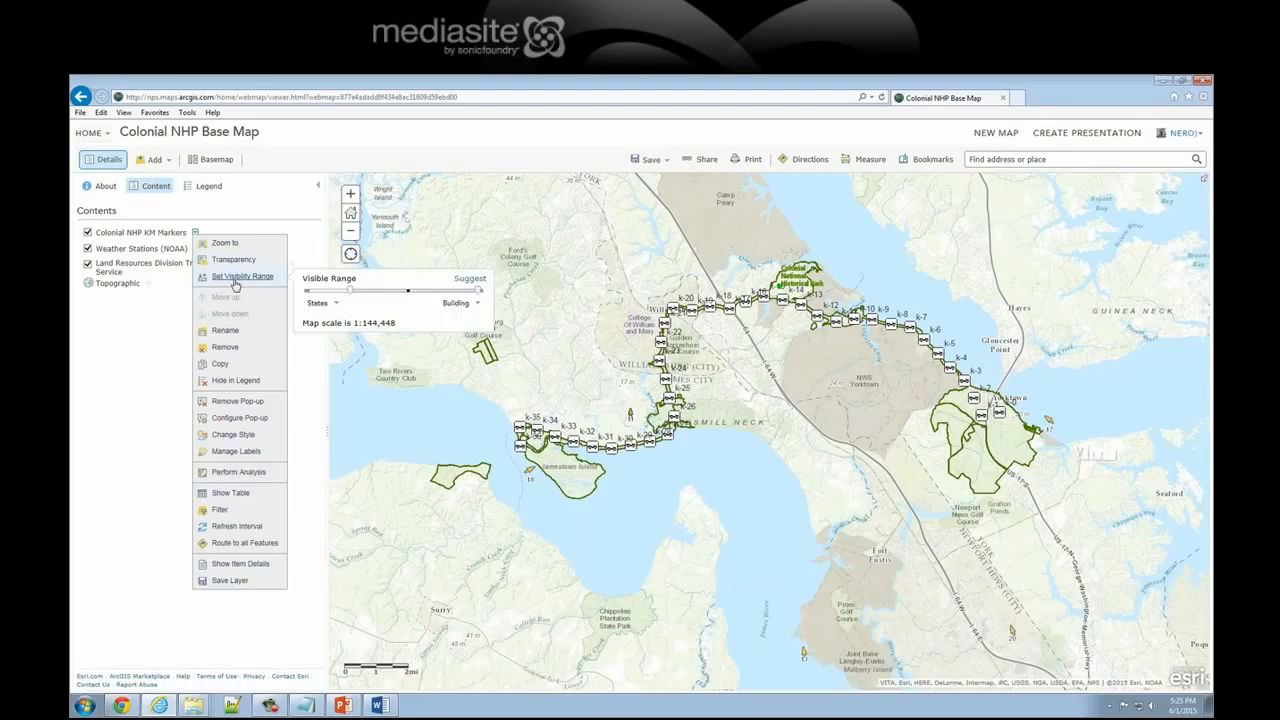
click(530, 153)
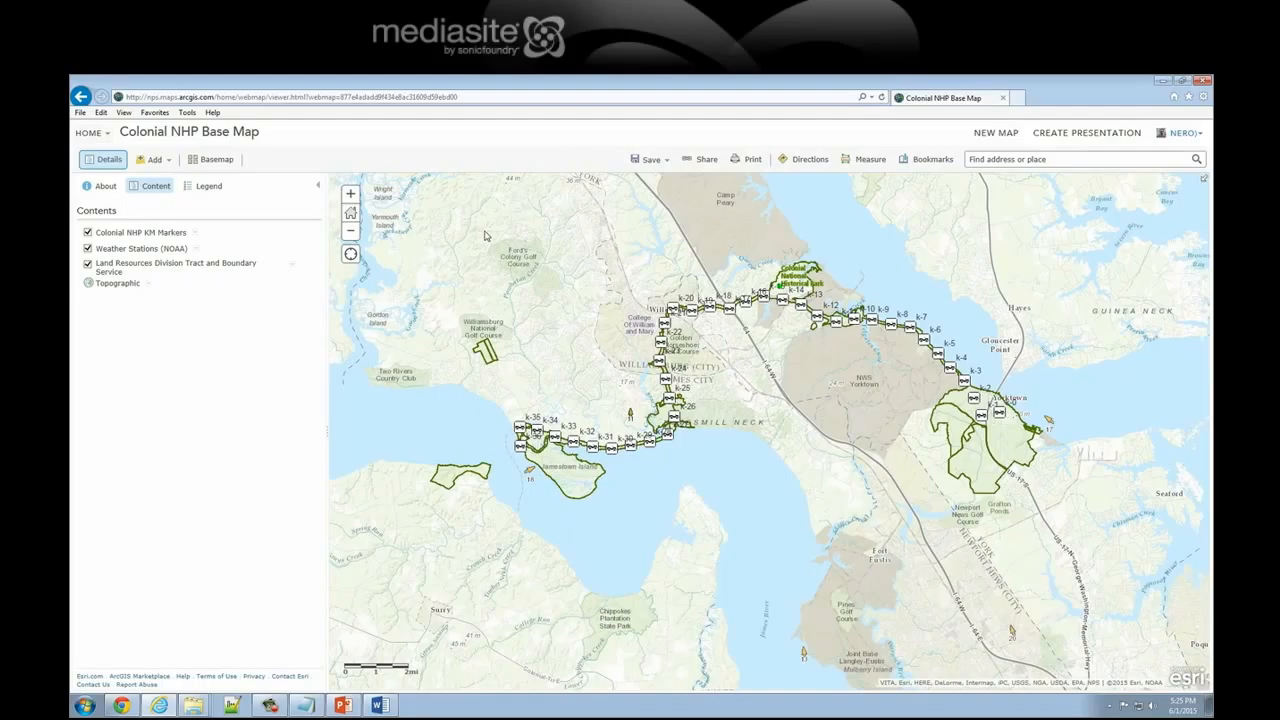
Save the Colonial NHP Base Map with the new KM marker labels.
click(650, 160)
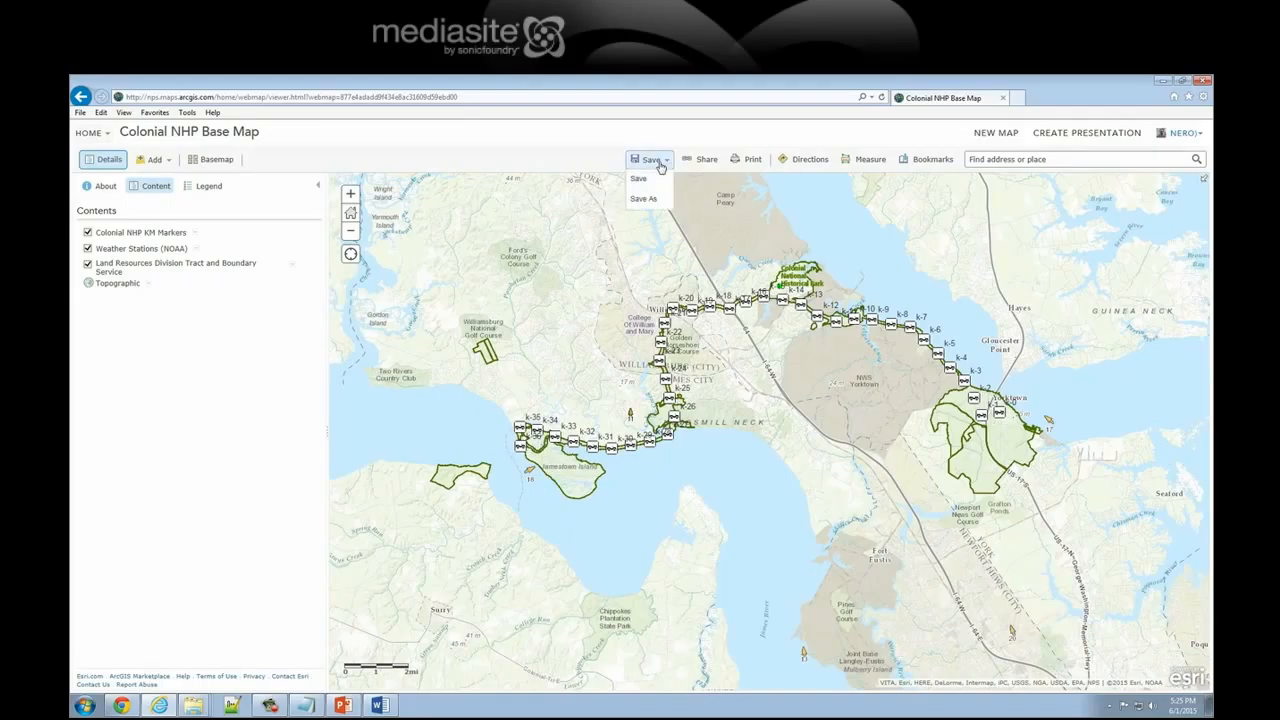
click(639, 179)
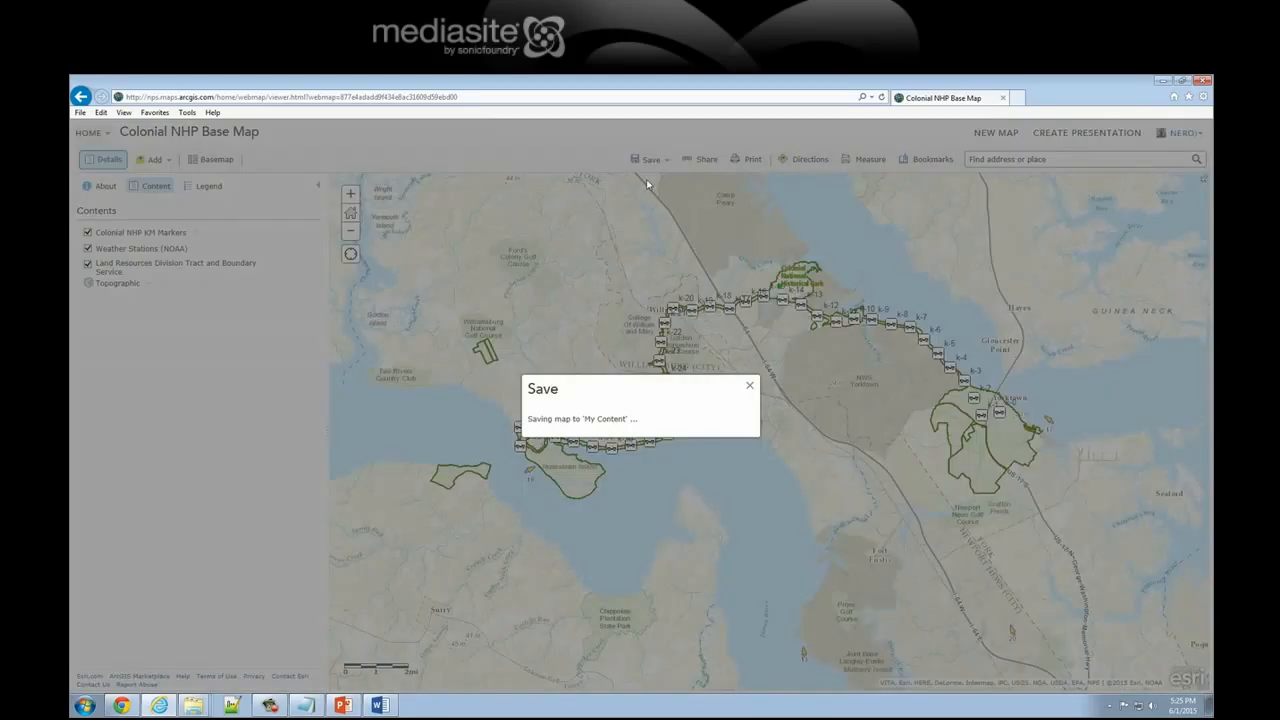